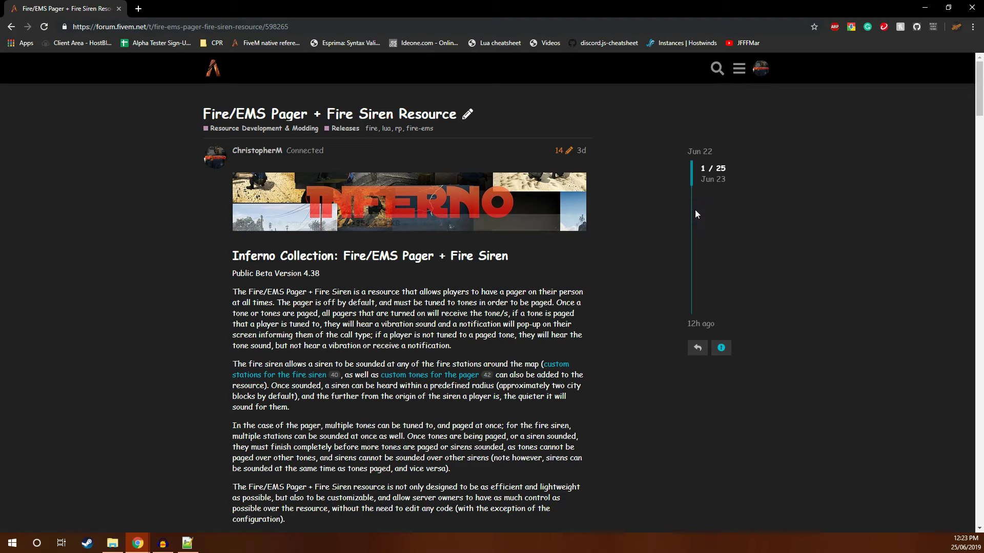
# Go from the forum post to the Fire-EMS-Pager GitHub repository and download it as a ZIP
pyautogui.scroll(-10, 486, 299)
pyautogui.scroll(-3, 282, 318)
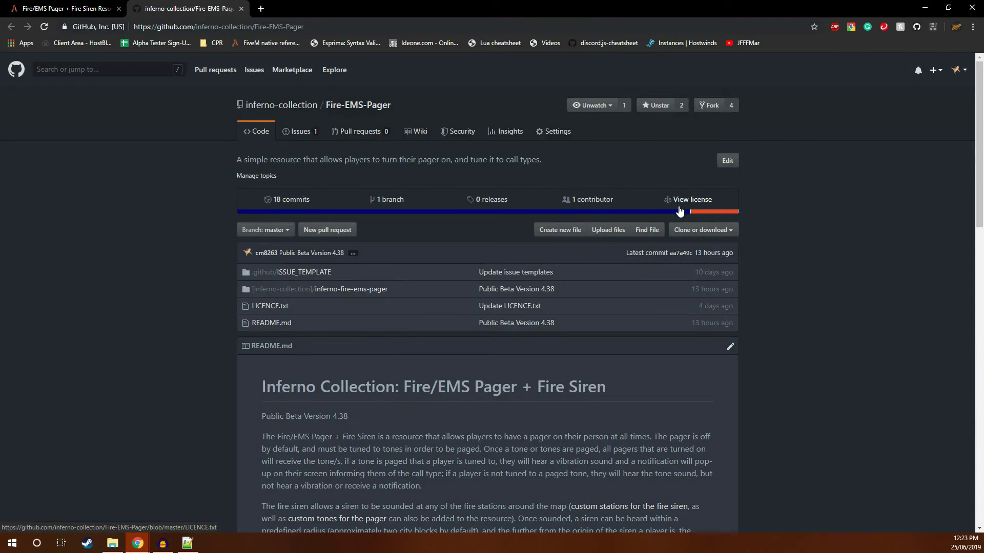
pyautogui.click(697, 232)
pyautogui.click(684, 319)
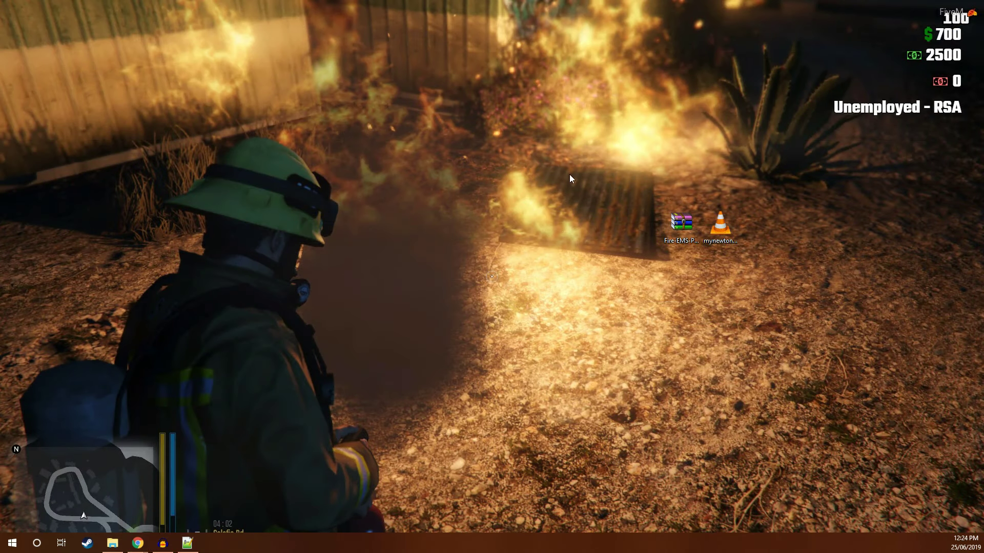
# Switch to File Explorer and open the resources folder inside Inferno-Server\server-data
pyautogui.moveTo(589, 106); pyautogui.dragTo(693, 317)
pyautogui.click(551, 326)
pyautogui.click(113, 543)
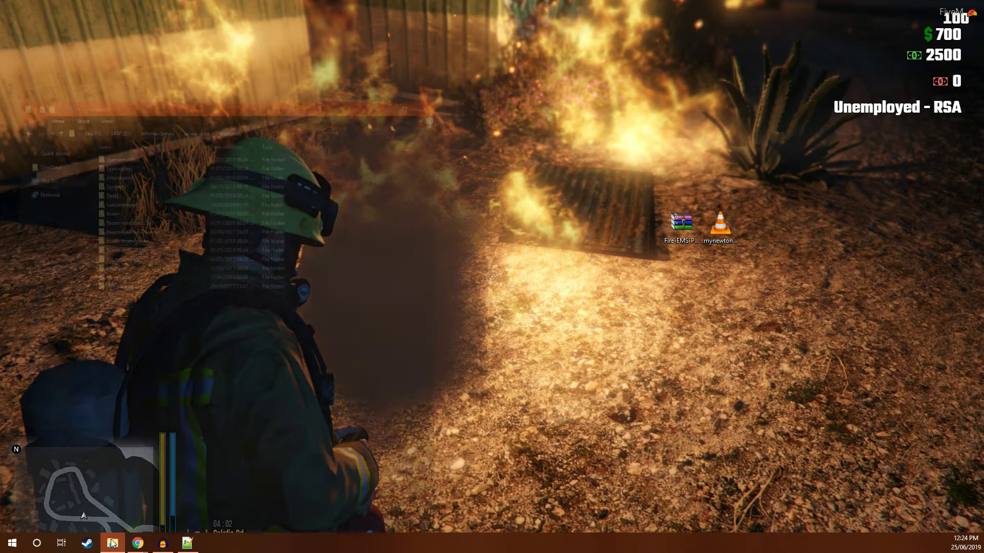
pyautogui.click(159, 37)
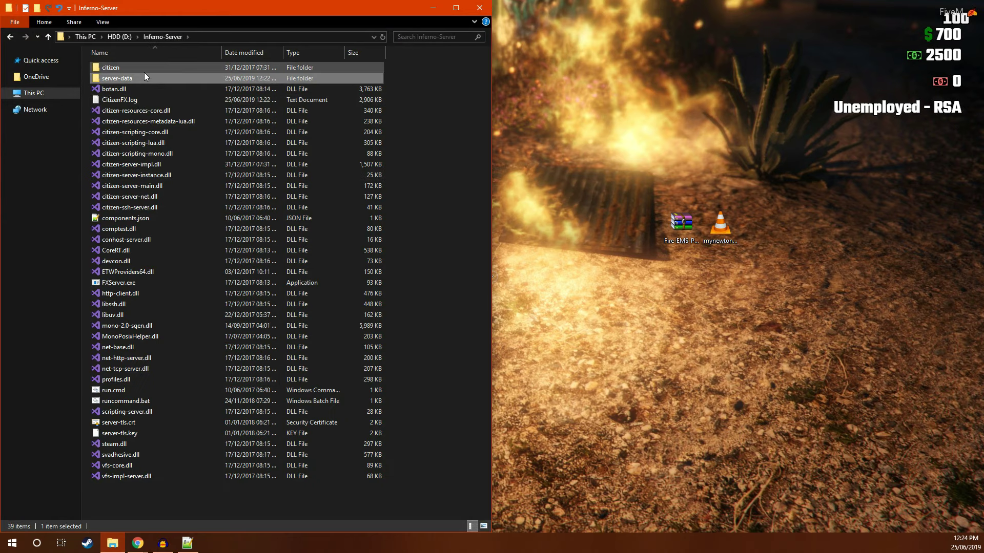
pyautogui.doubleClick(149, 79)
pyautogui.doubleClick(148, 79)
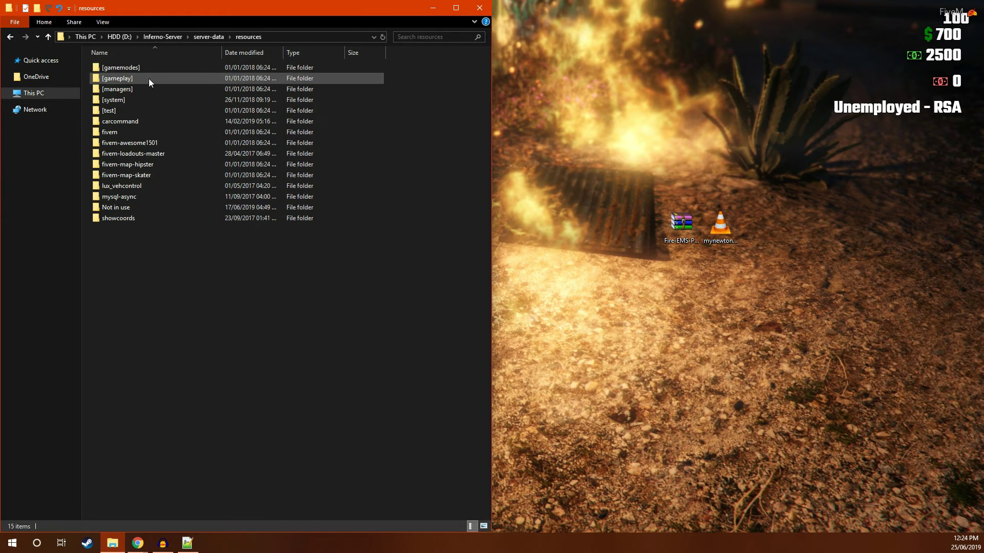
# Extract a copy of Fire-EMS-Pager-master.zip into its own folder within resources, and delete that archive copy
pyautogui.moveTo(670, 222); pyautogui.dragTo(248, 346)
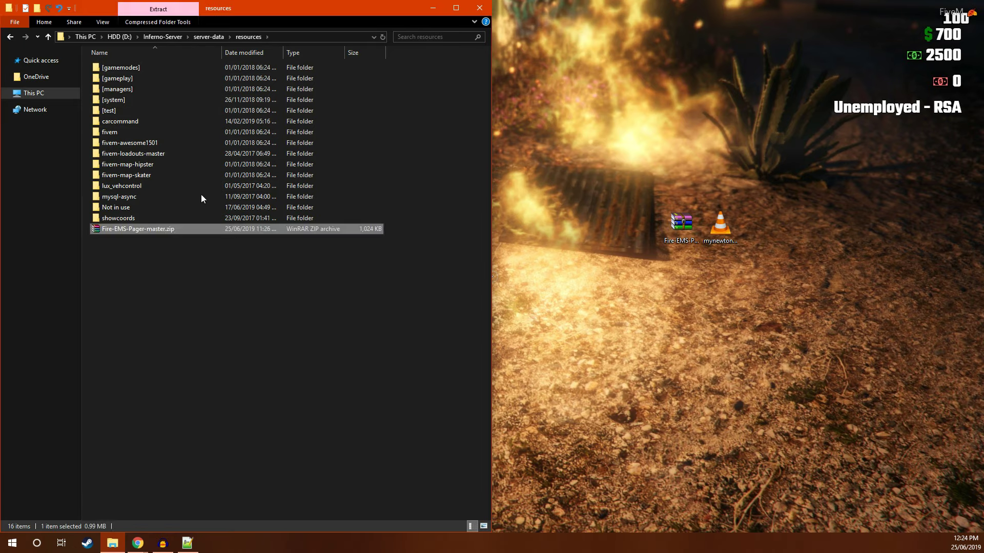
pyautogui.rightClick(159, 230)
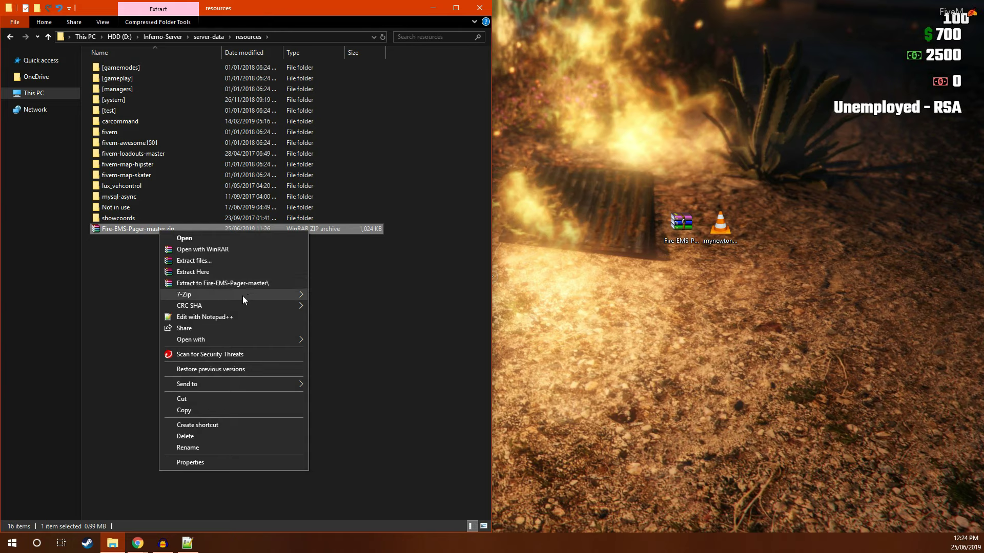
pyautogui.moveTo(239, 297)
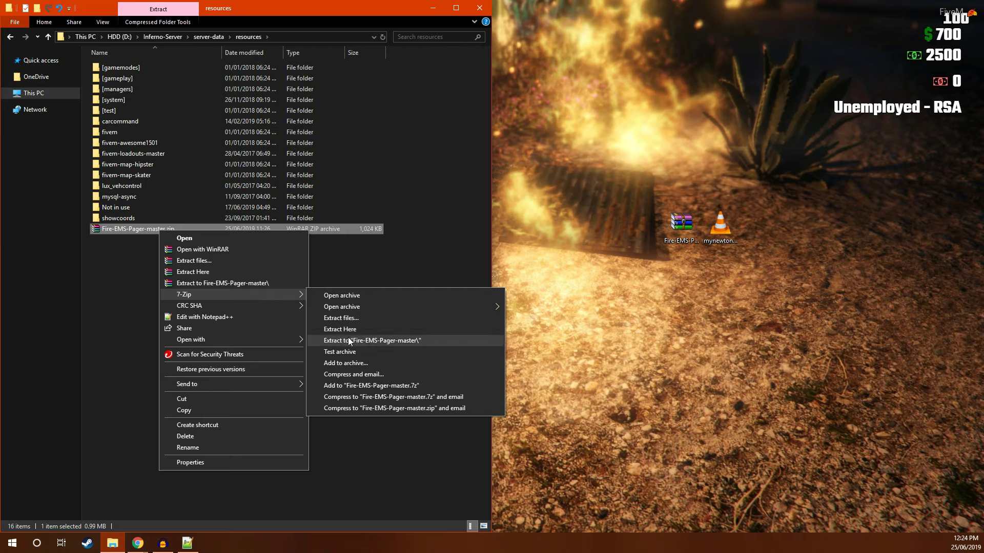
pyautogui.click(250, 283)
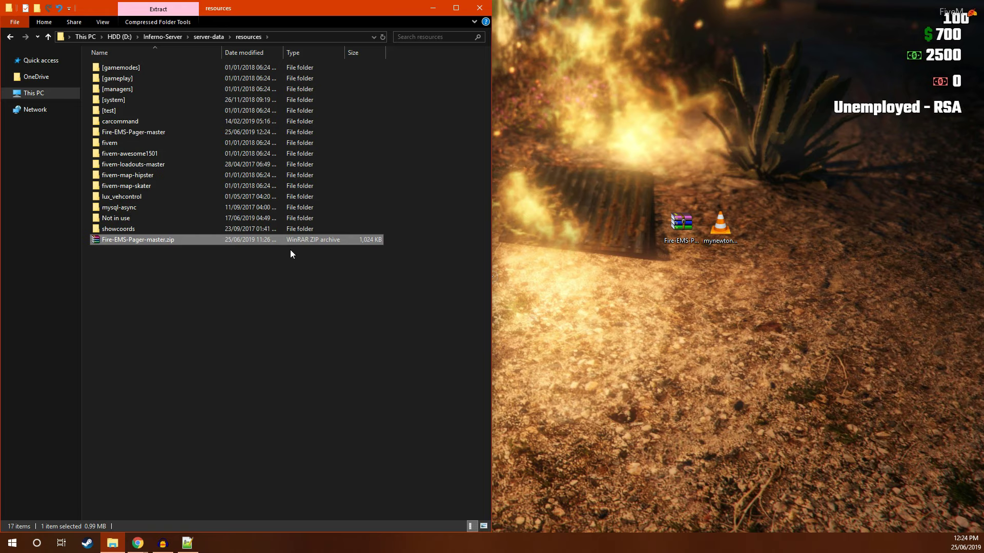
pyautogui.press('Delete')
# Move the [inferno-collection] folder from the extracted download into resources and delete the leftover Fire-EMS-Pager-master folder
pyautogui.doubleClick(150, 132)
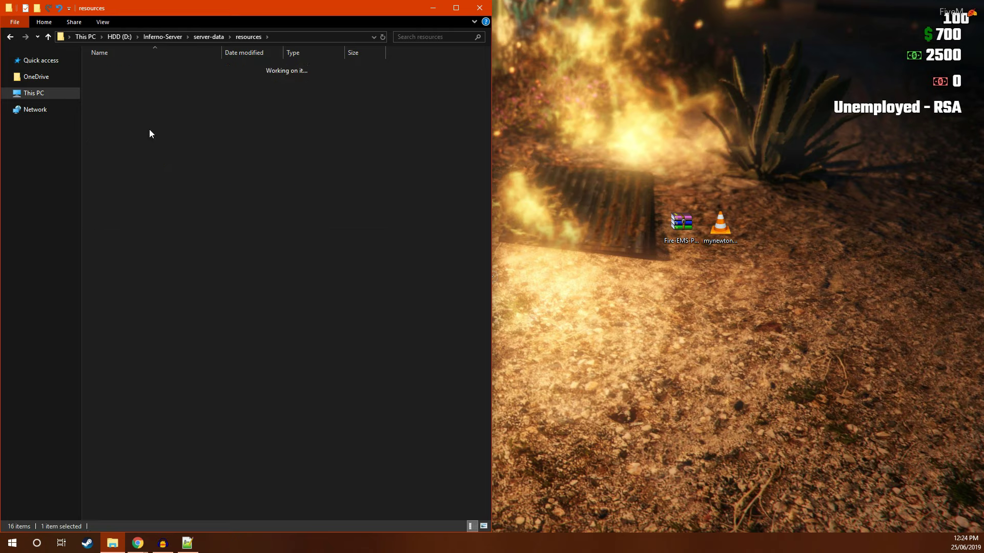
pyautogui.doubleClick(131, 68)
pyautogui.click(132, 79)
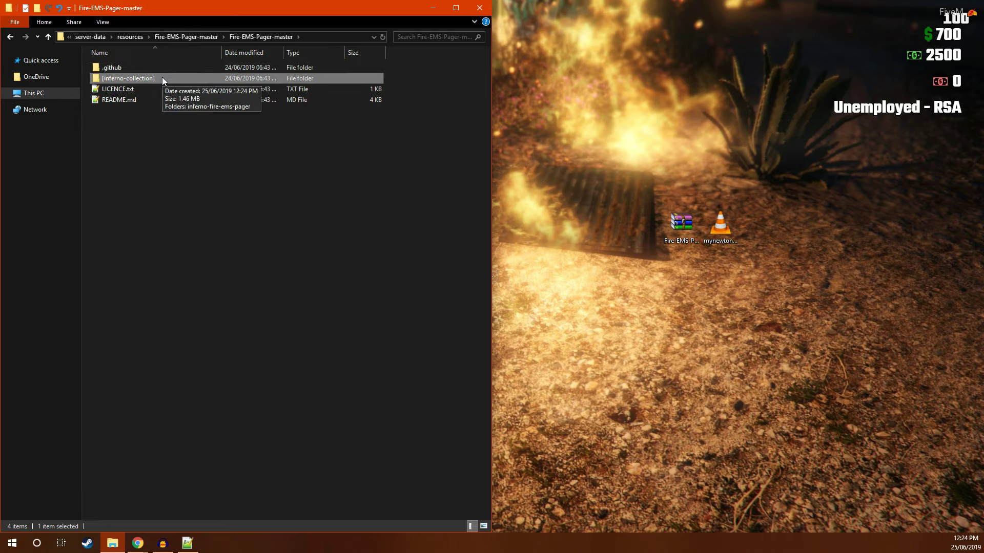
pyautogui.click(123, 36)
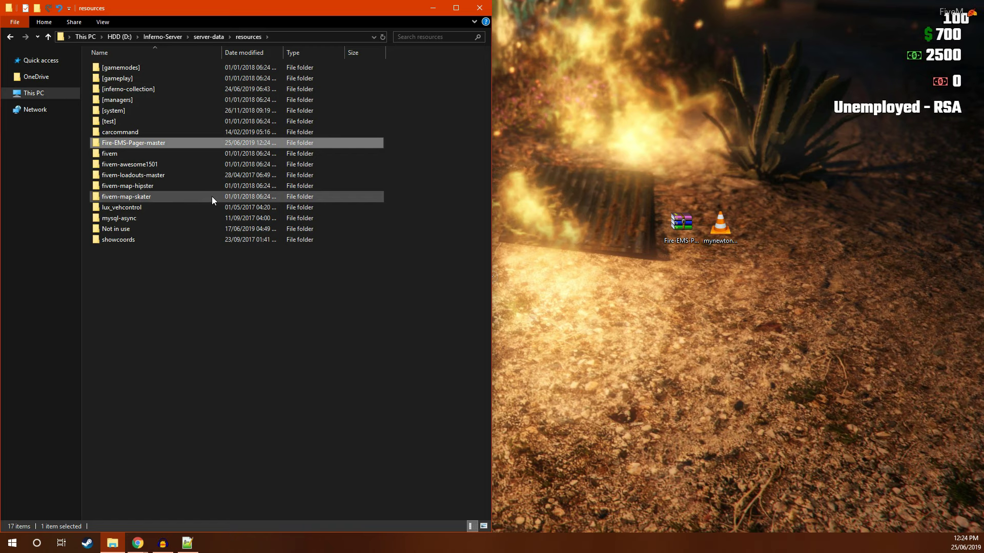
pyautogui.press('Delete')
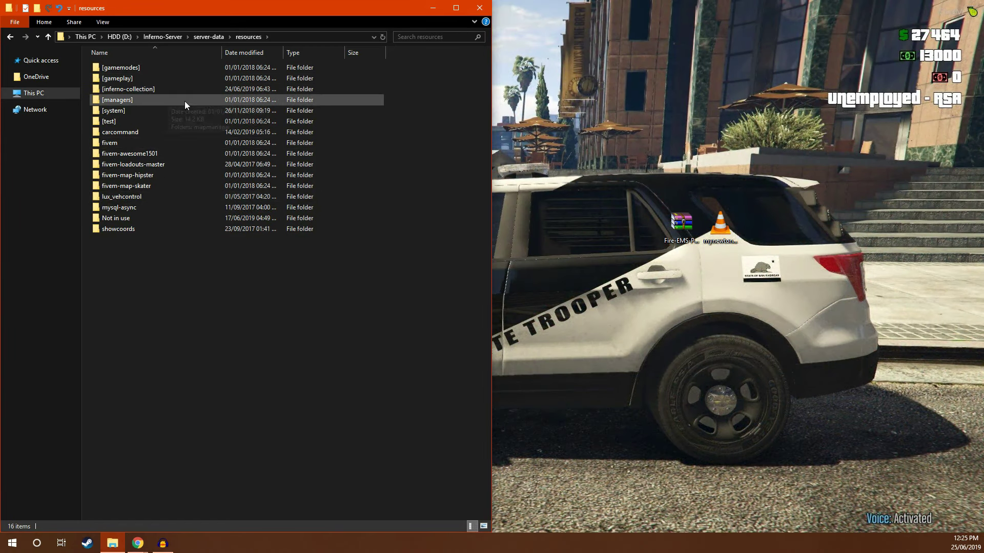
# Check server.cfg from server-data in Notepad++ for the line "start inferno-fire-ems-pager", and close the file
pyautogui.click(214, 40)
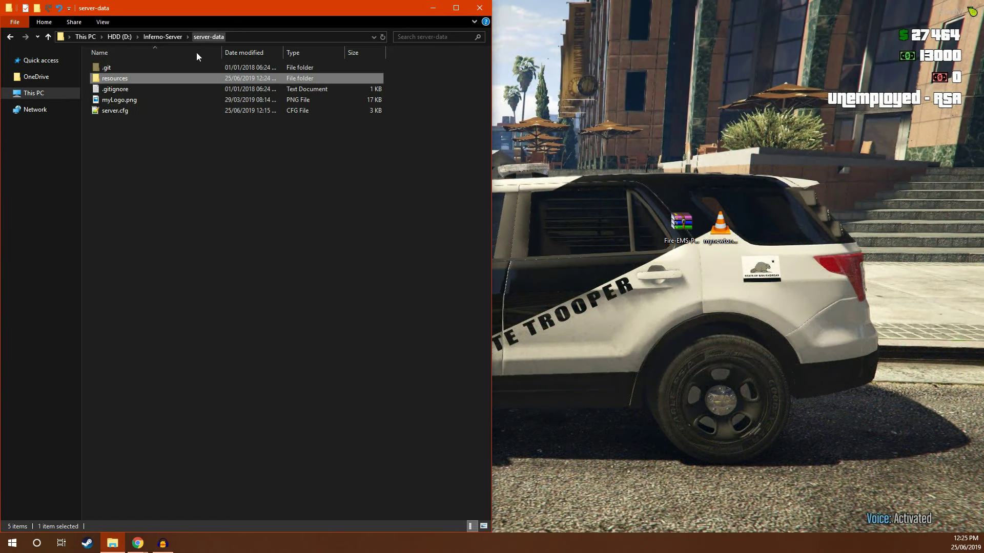
pyautogui.rightClick(133, 106)
pyautogui.click(175, 149)
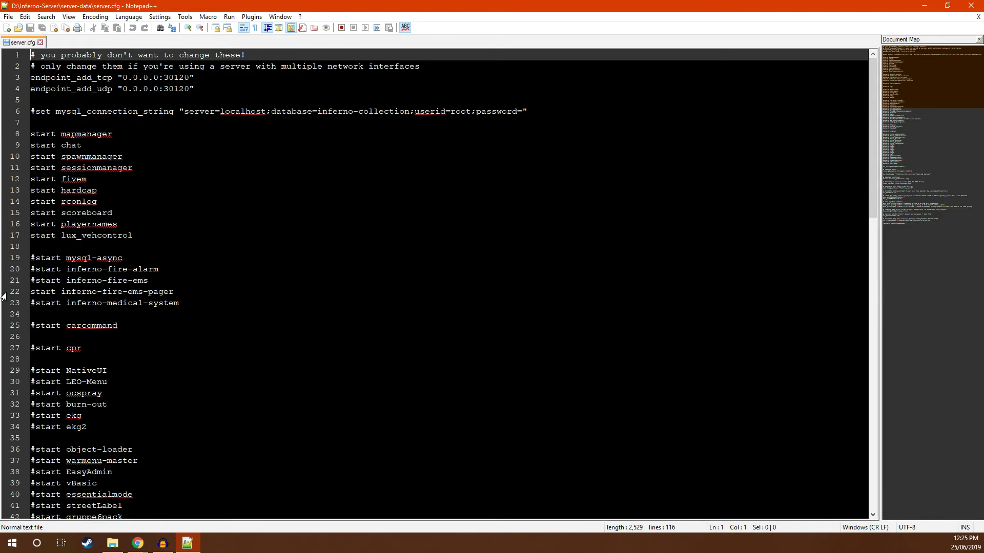
pyautogui.moveTo(174, 292); pyautogui.dragTo(31, 292)
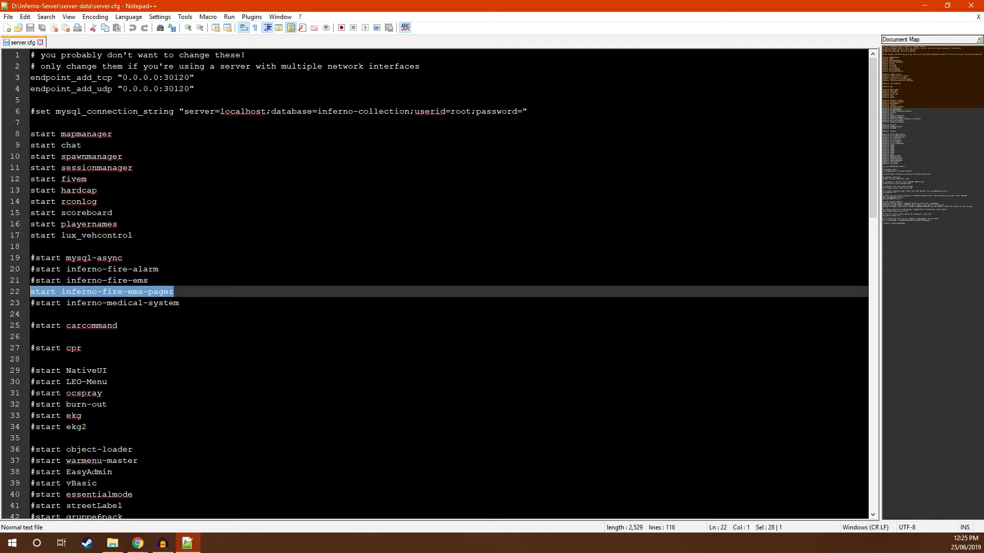
pyautogui.click(54, 27)
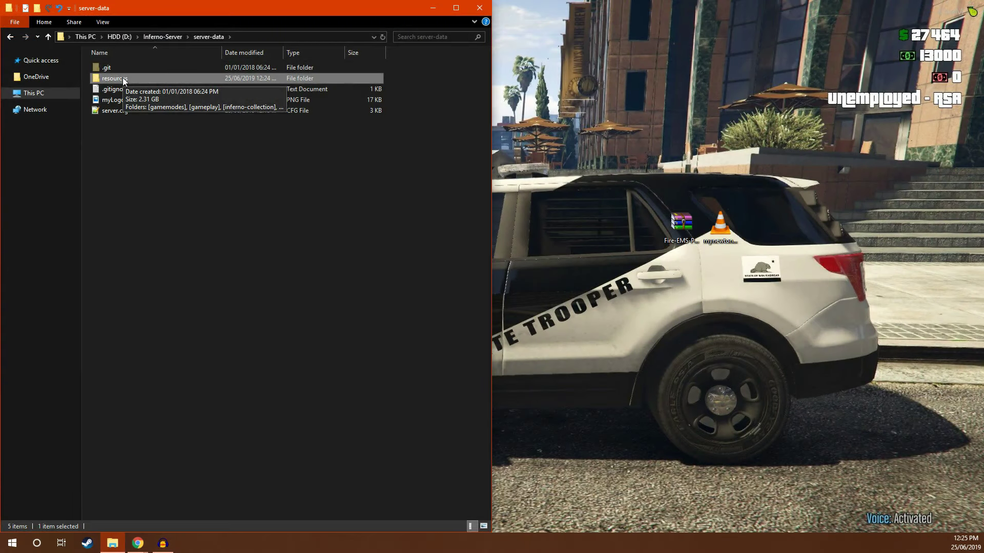
# Open whitelist.json from the inferno-fire-ems-pager folder inside [inferno-collection] in Notepad++
pyautogui.doubleClick(123, 79)
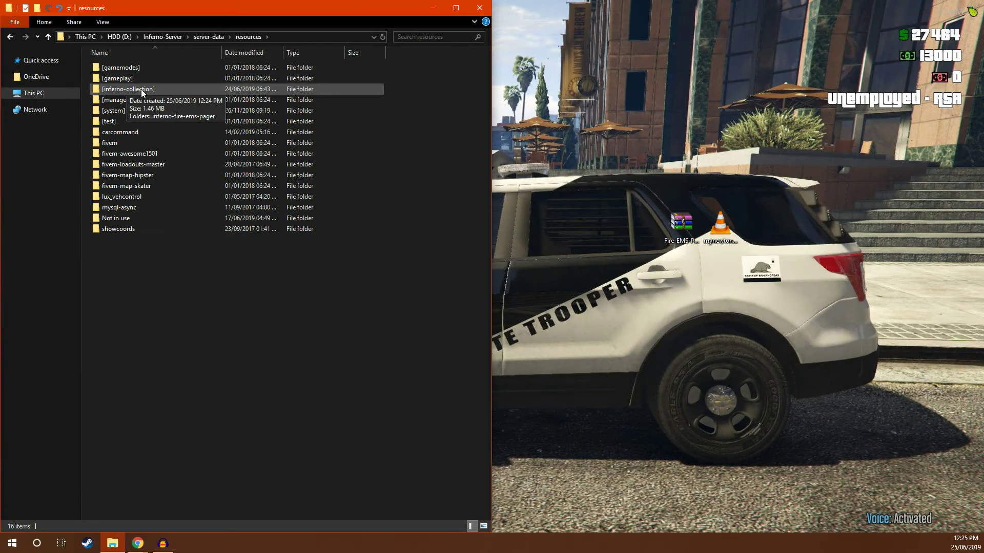
pyautogui.click(141, 89)
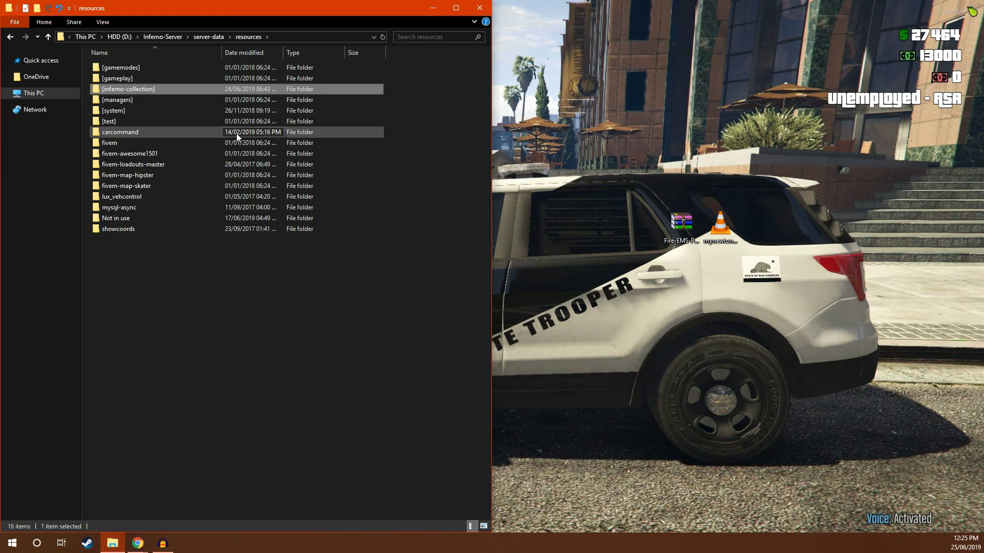
pyautogui.doubleClick(149, 89)
pyautogui.doubleClick(134, 67)
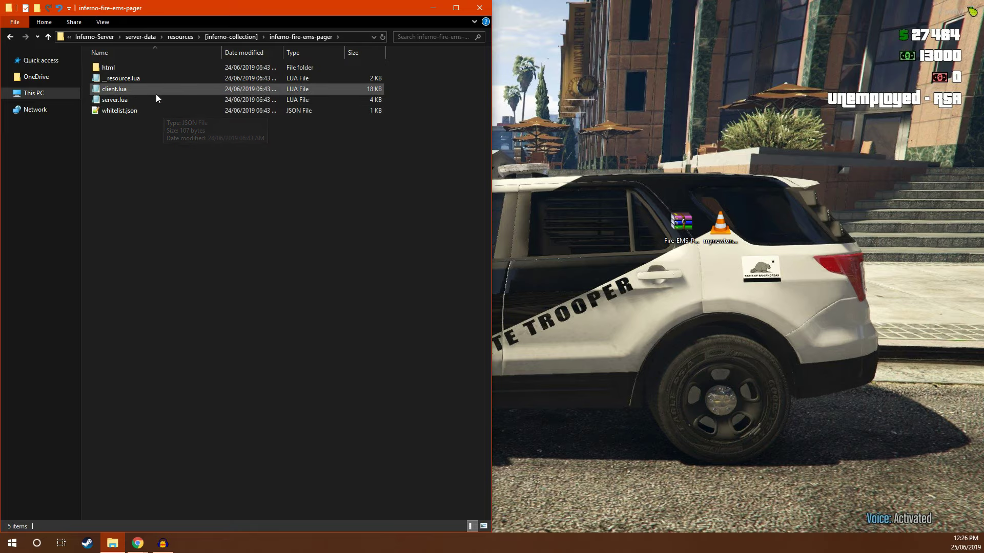
pyautogui.rightClick(117, 111)
pyautogui.click(139, 150)
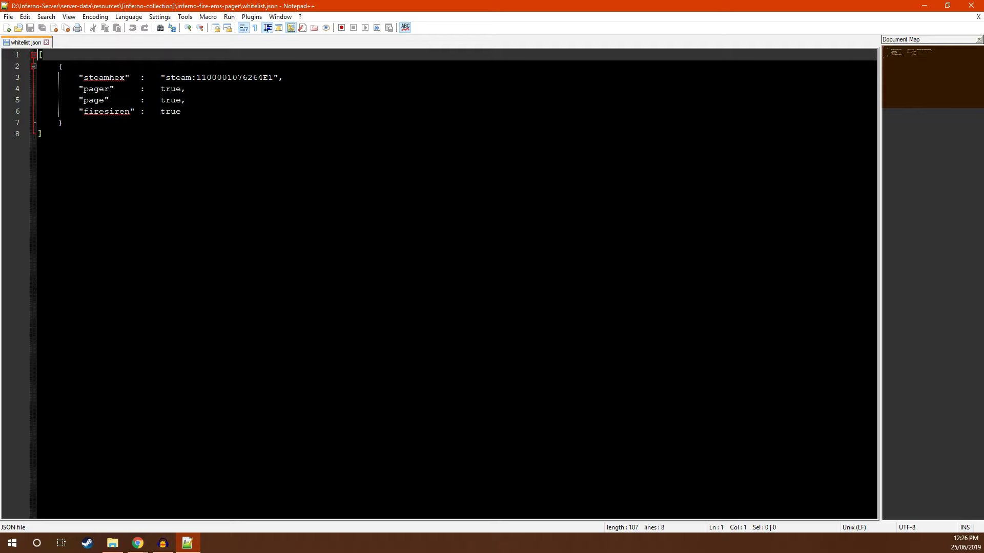
# Add a comma and a duplicate of the whitelist entry below the existing one, and undo these additions
pyautogui.moveTo(76, 122); pyautogui.dragTo(60, 69)
pyautogui.hotkey('ctrl', 'c')
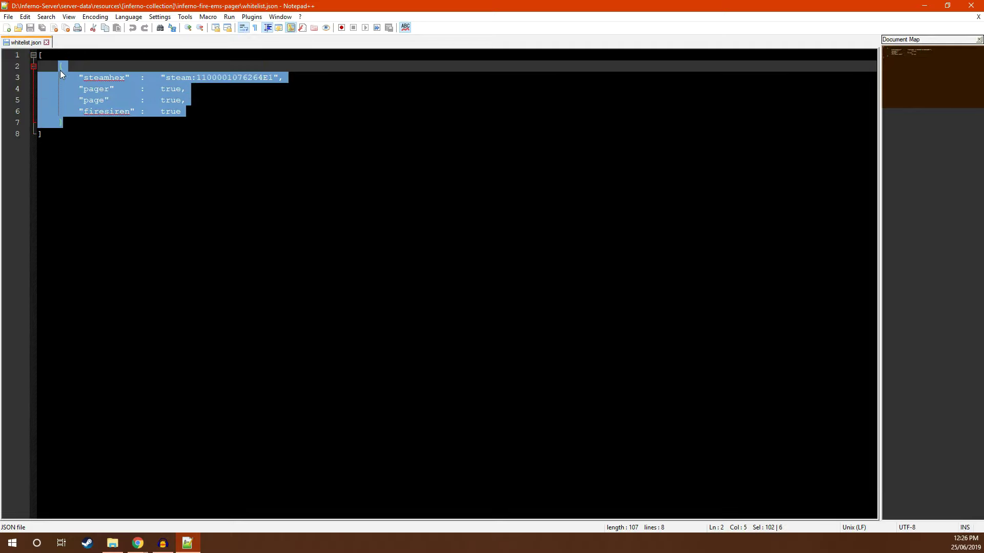
pyautogui.click(75, 122)
pyautogui.write(',')
pyautogui.press('Return')
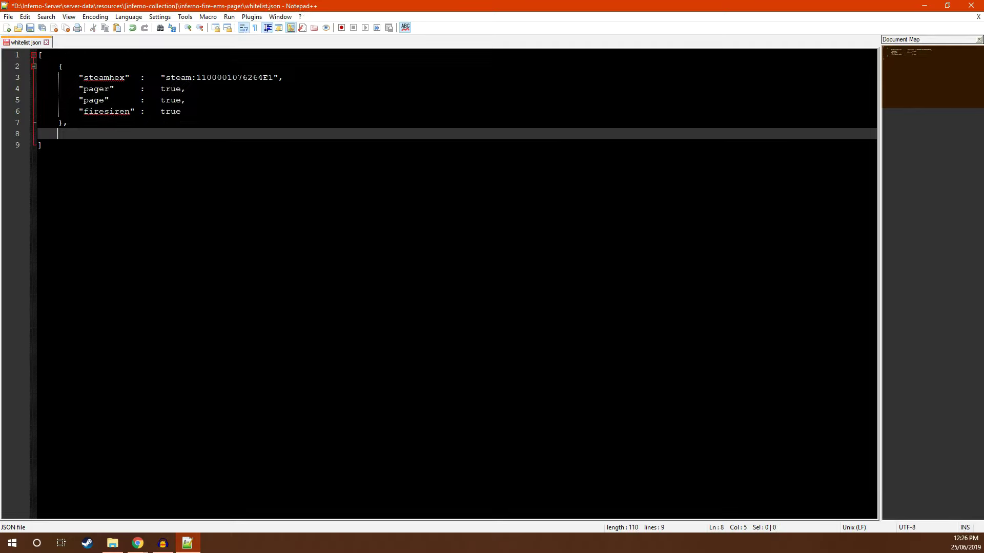
pyautogui.hotkey('ctrl', 'v')
pyautogui.hotkey('ctrl', 'z')
pyautogui.hotkey('ctrl', 'z')
pyautogui.hotkey('ctrl', 'z')
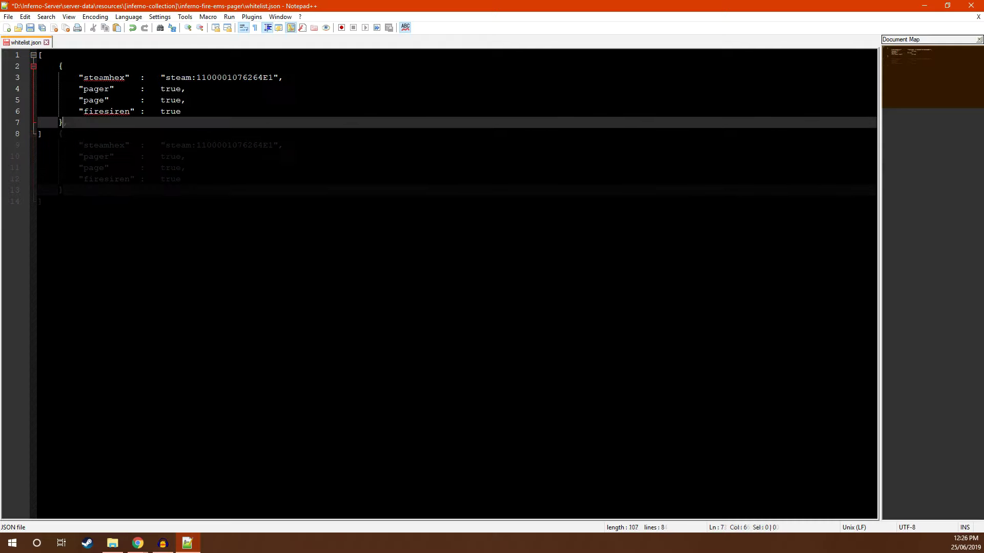
# Examine the permission keys and the steamhex value of the whitelist entry
pyautogui.click(99, 88)
pyautogui.press('Down')
pyautogui.press('Down')
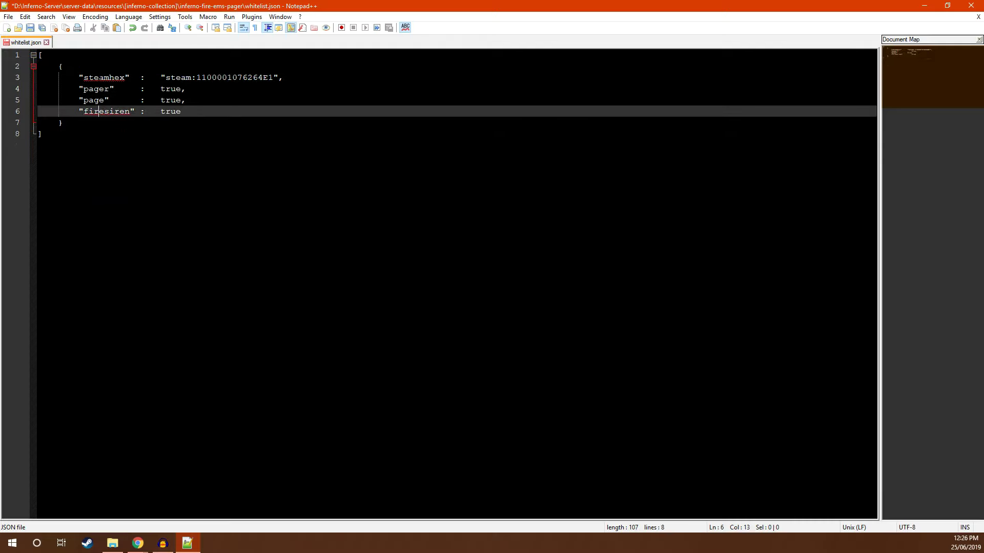
pyautogui.doubleClick(105, 78)
pyautogui.click(163, 77)
pyautogui.moveTo(164, 78); pyautogui.dragTo(280, 77)
# Switch to the VACBanned page in Chrome, look up the Steam profile URL and copy the hexadecimal Steam3 ID (64bit)
pyautogui.hotkey('alt', 'Tab')
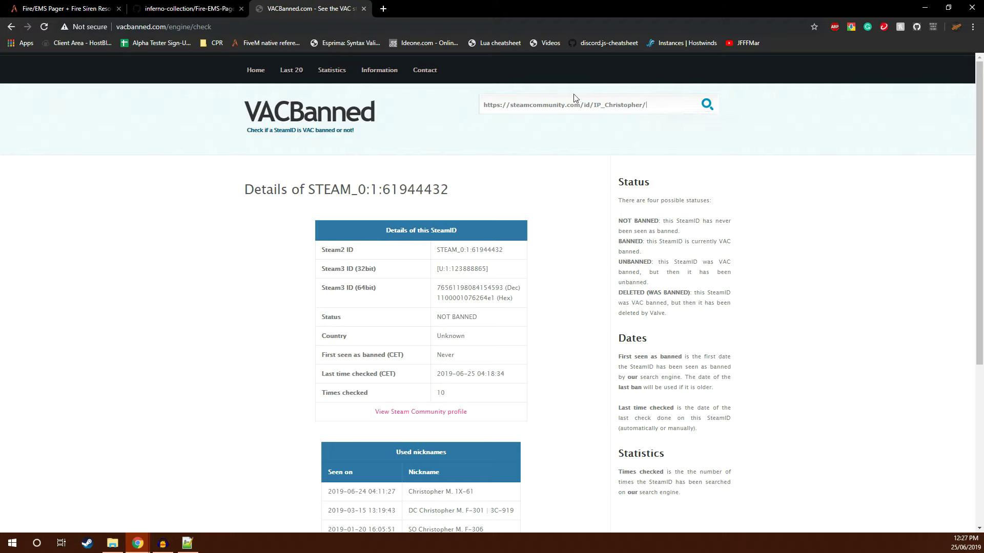
pyautogui.click(706, 106)
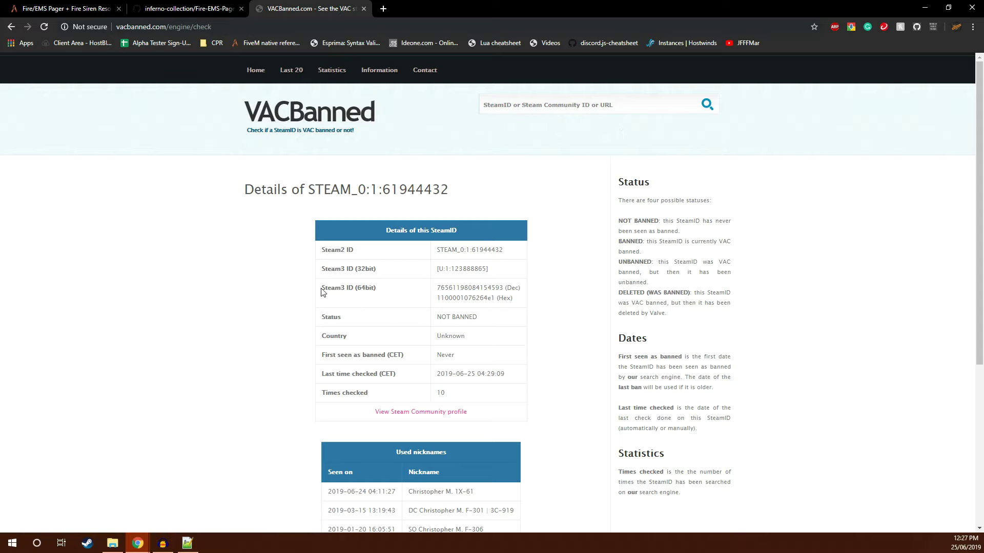
pyautogui.moveTo(321, 289); pyautogui.dragTo(380, 287)
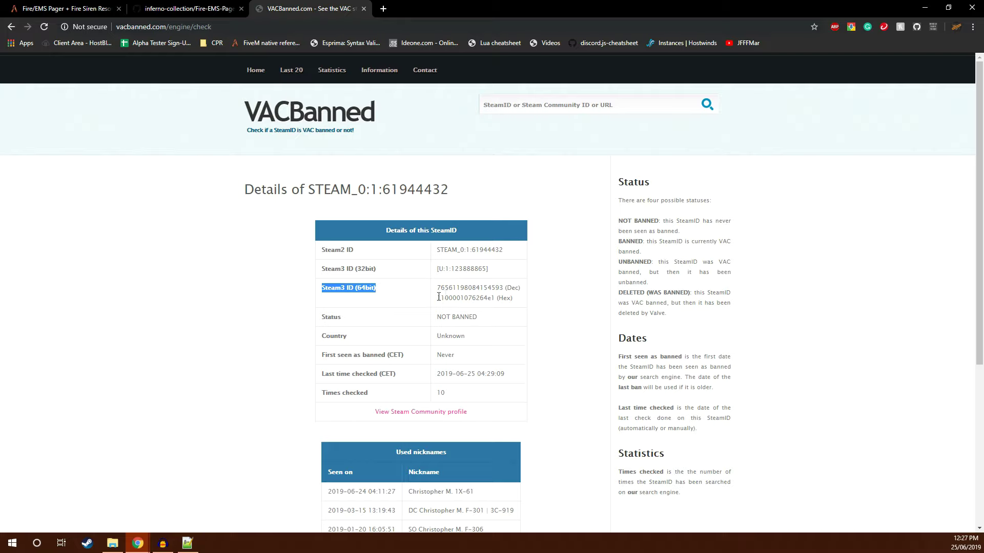
pyautogui.moveTo(438, 298); pyautogui.dragTo(495, 298)
pyautogui.hotkey('ctrl', 'c')
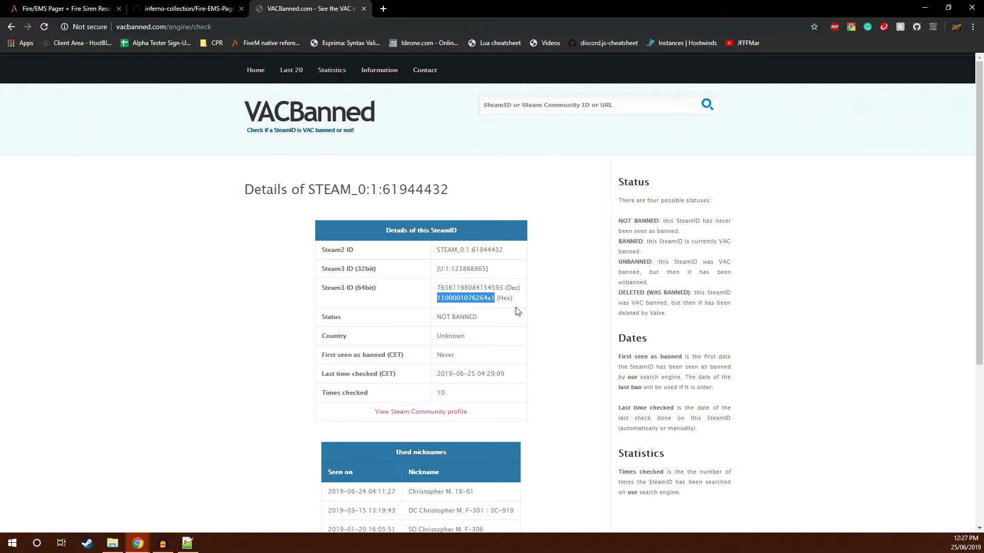
# Back in whitelist.json, replace the ID after the "steam:" prefix of steamhex with the copied hex ID
pyautogui.click(925, 8)
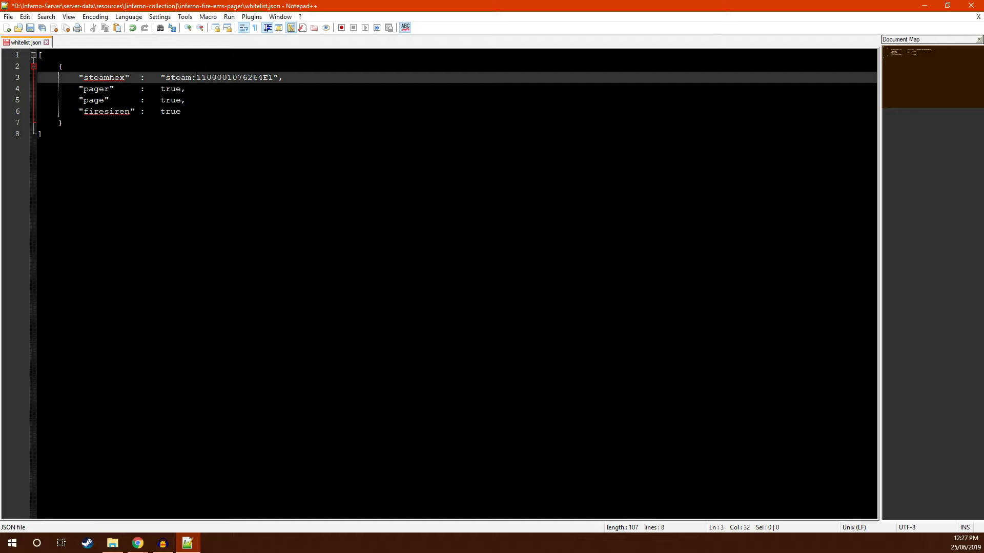
pyautogui.moveTo(196, 77); pyautogui.dragTo(272, 77)
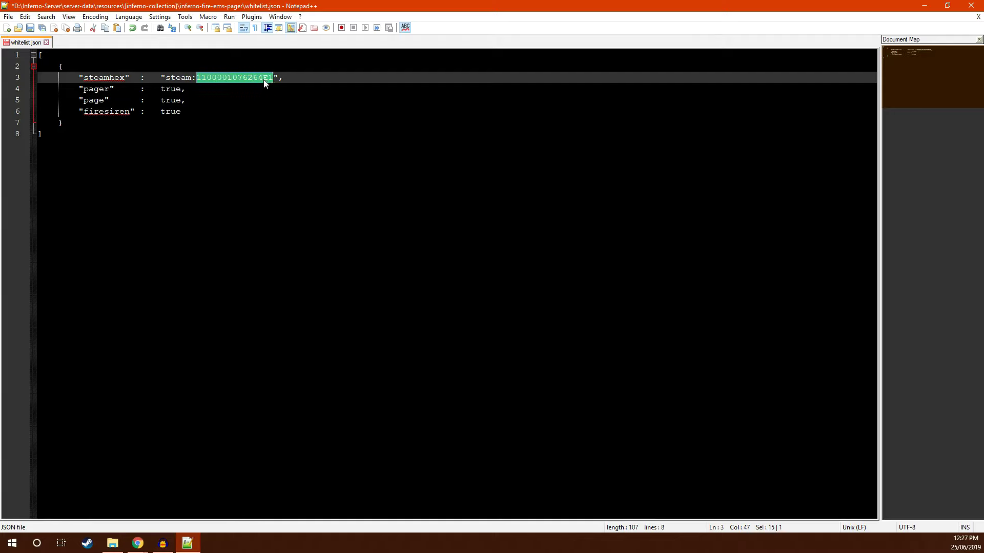
pyautogui.hotkey('ctrl', 'v')
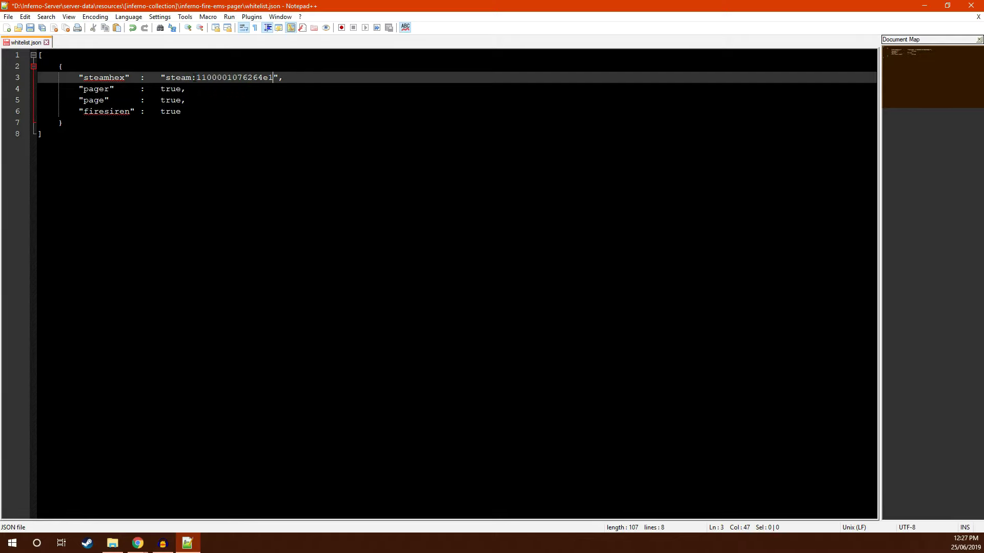
# Review the "steam:" prefix and the pager, page and firesiren permissions in the whitelist entry
pyautogui.moveTo(197, 77); pyautogui.dragTo(165, 77)
pyautogui.click(122, 90)
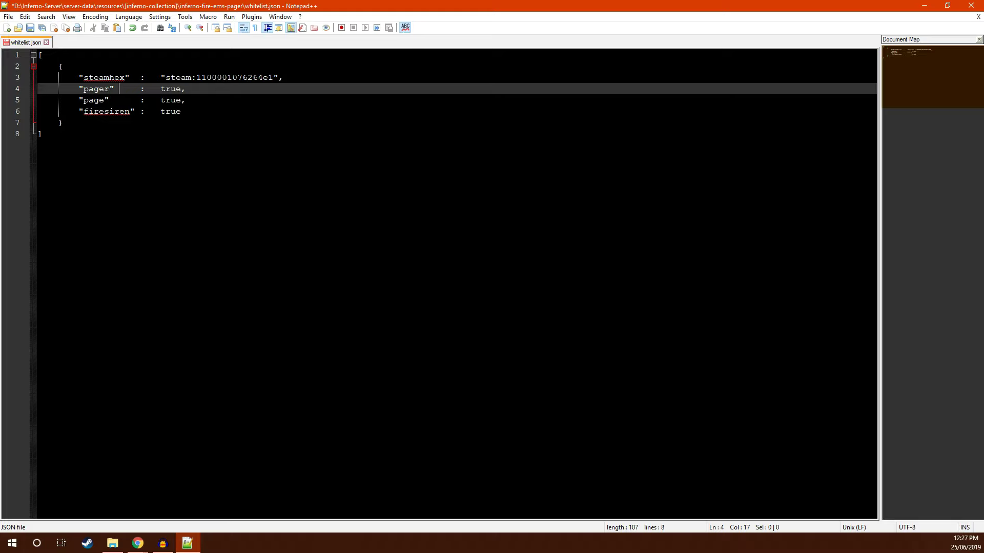
pyautogui.moveTo(79, 99); pyautogui.dragTo(188, 111)
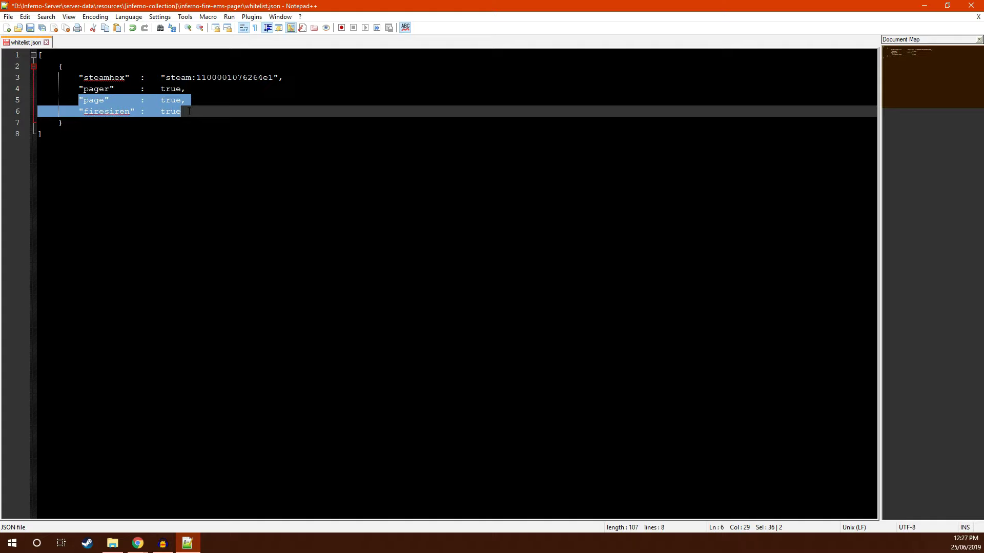
pyautogui.click(176, 115)
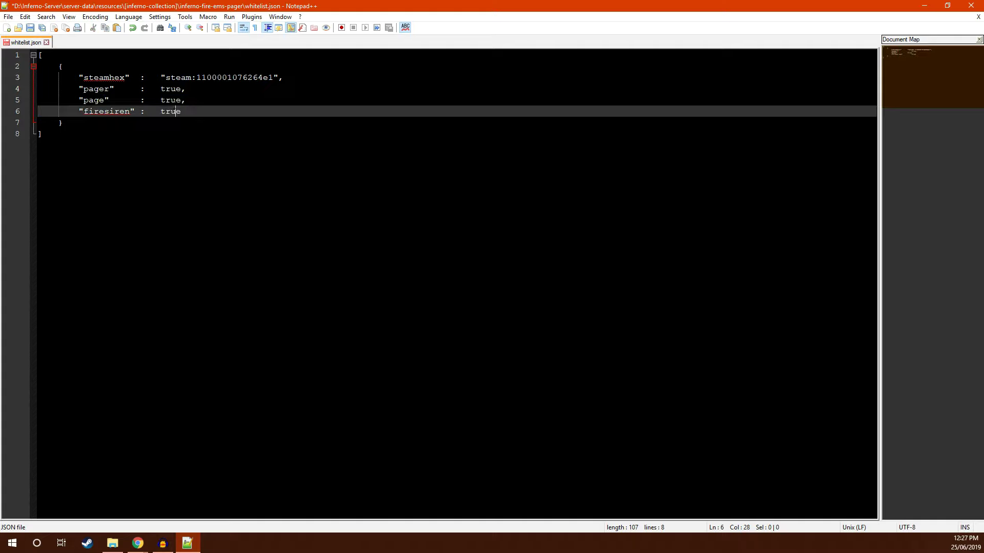
# Recheck the steamhex line and the three permission lines in whitelist.json, and close the editor
pyautogui.moveTo(88, 77); pyautogui.dragTo(196, 78)
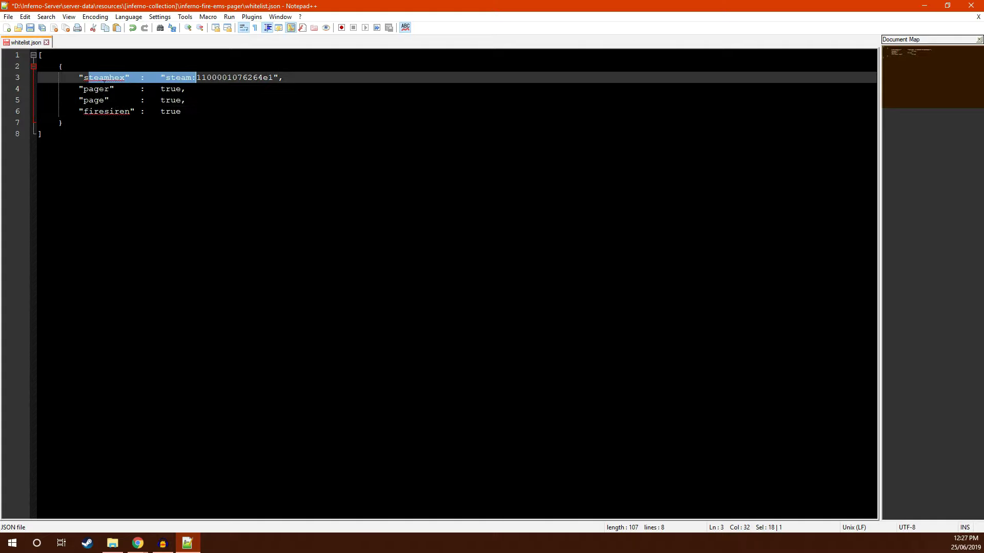
pyautogui.moveTo(84, 89); pyautogui.dragTo(176, 111)
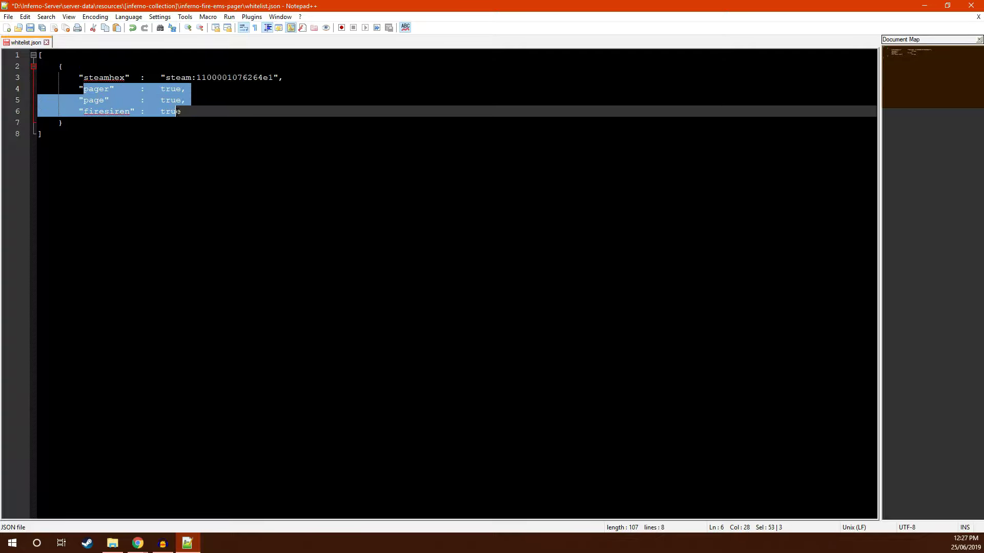
pyautogui.click(740, 123)
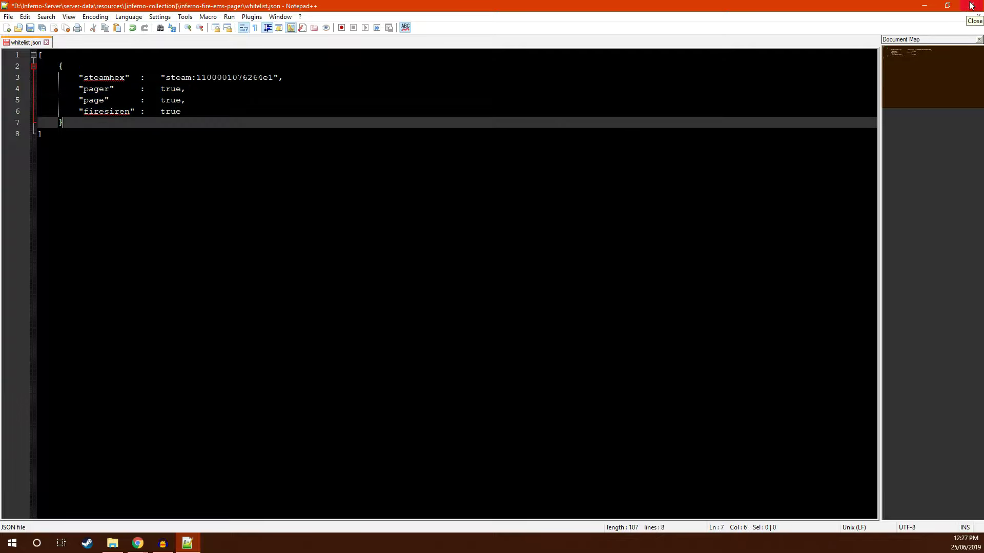
pyautogui.hotkey('ctrl', 'w')
pyautogui.press('Return')
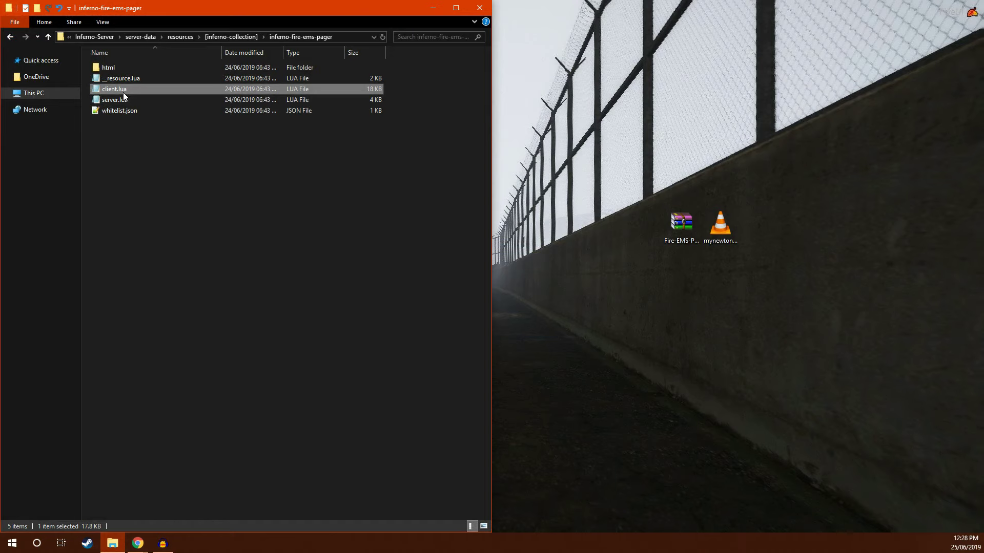
# Open client.lua from the inferno-fire-ems-pager folder in Notepad++ and bring up its Resource Configuration section
pyautogui.rightClick(124, 89)
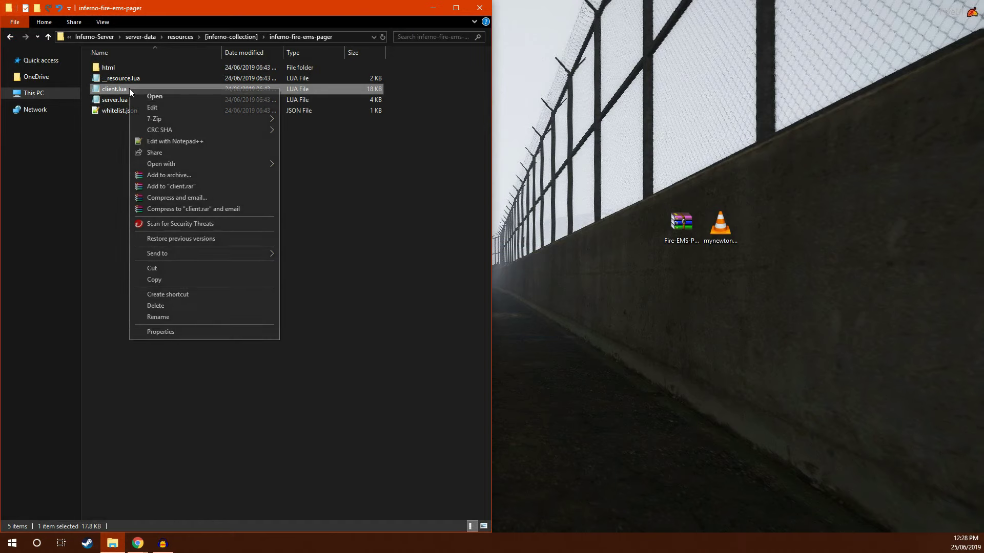
pyautogui.click(158, 140)
pyautogui.scroll(-4, 451, 281)
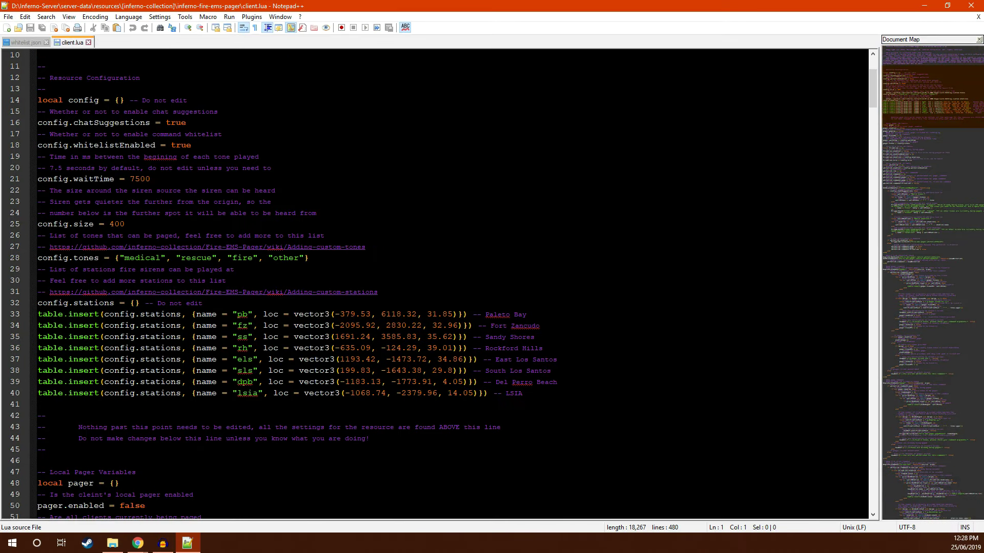
pyautogui.moveTo(37, 66); pyautogui.dragTo(324, 395)
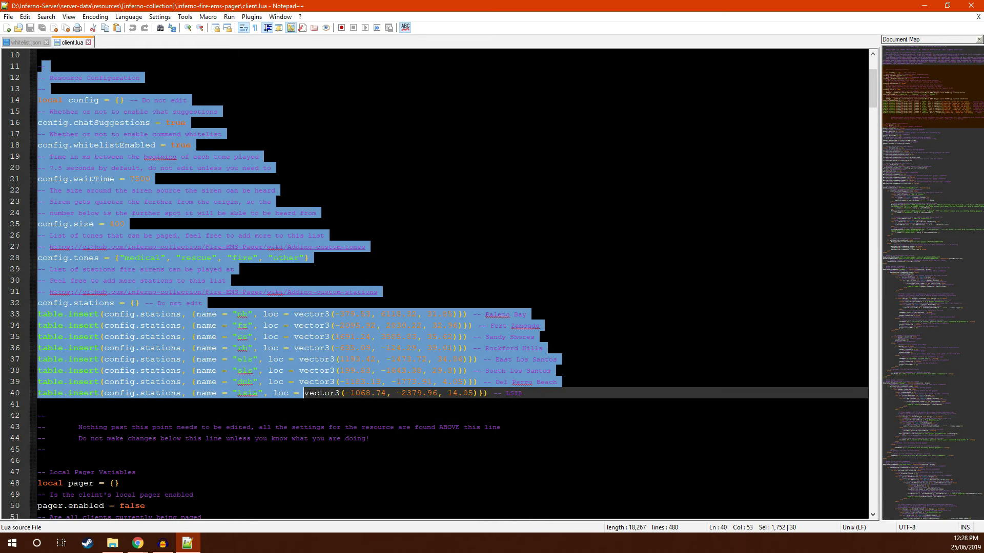
pyautogui.click(325, 393)
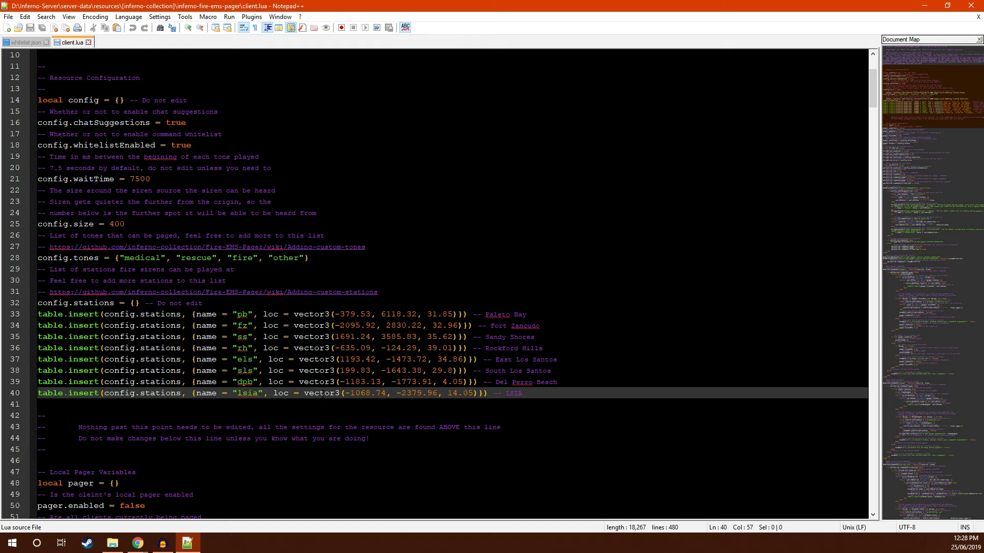
# Examine the chatSuggestions and whitelistEnabled settings in client.lua
pyautogui.click(247, 125)
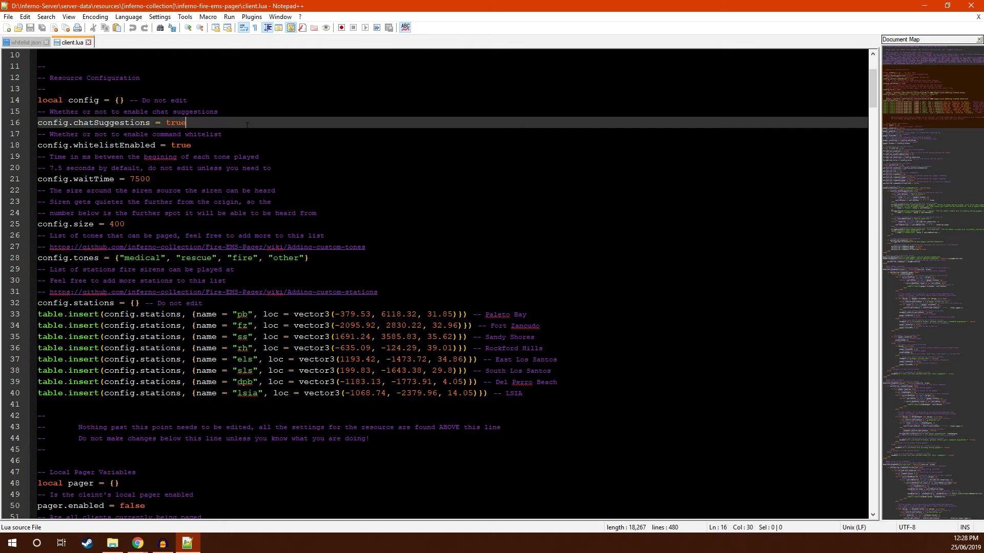
pyautogui.click(117, 147)
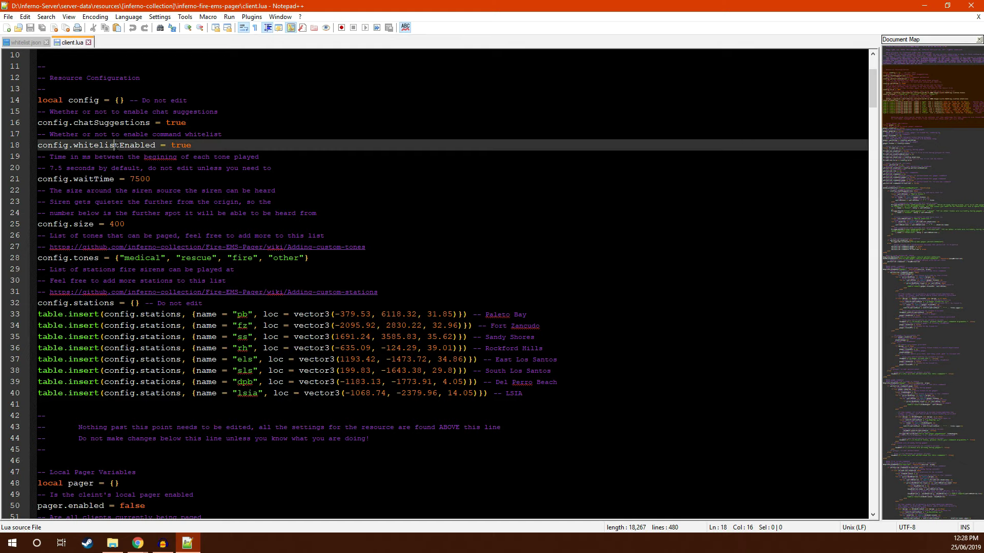
pyautogui.doubleClick(118, 147)
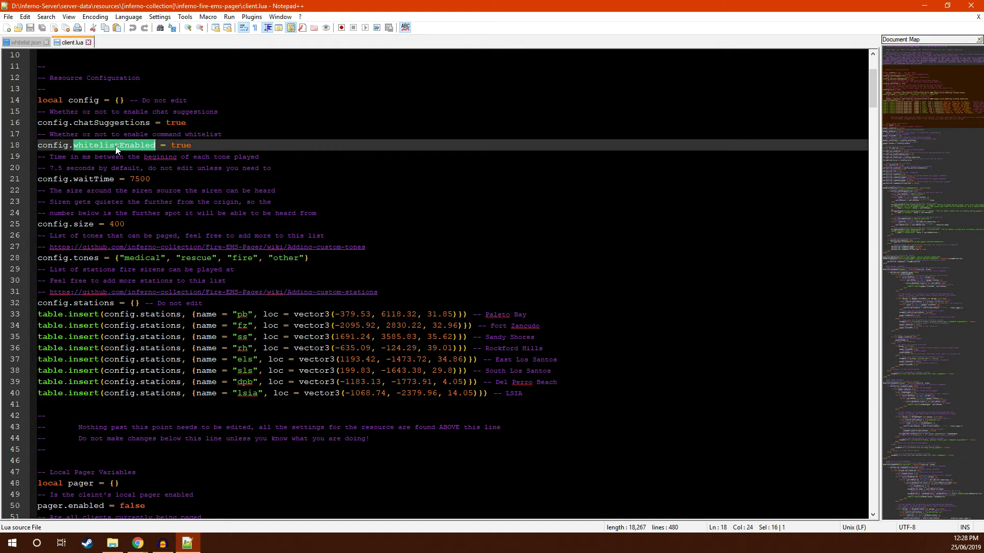
pyautogui.doubleClick(179, 145)
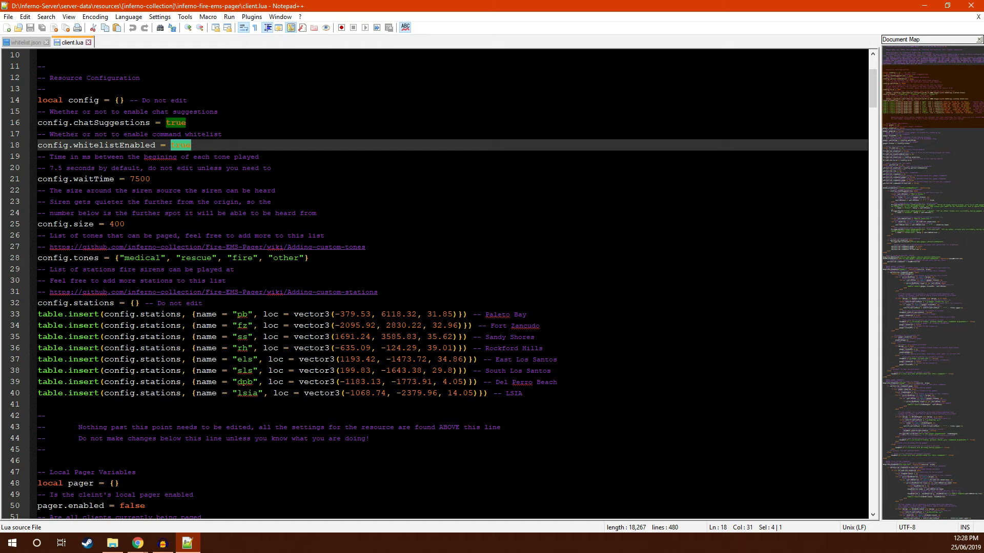
# Examine the waitTime setting between tones and the siren's size setting in client.lua
pyautogui.moveTo(73, 179); pyautogui.dragTo(175, 181)
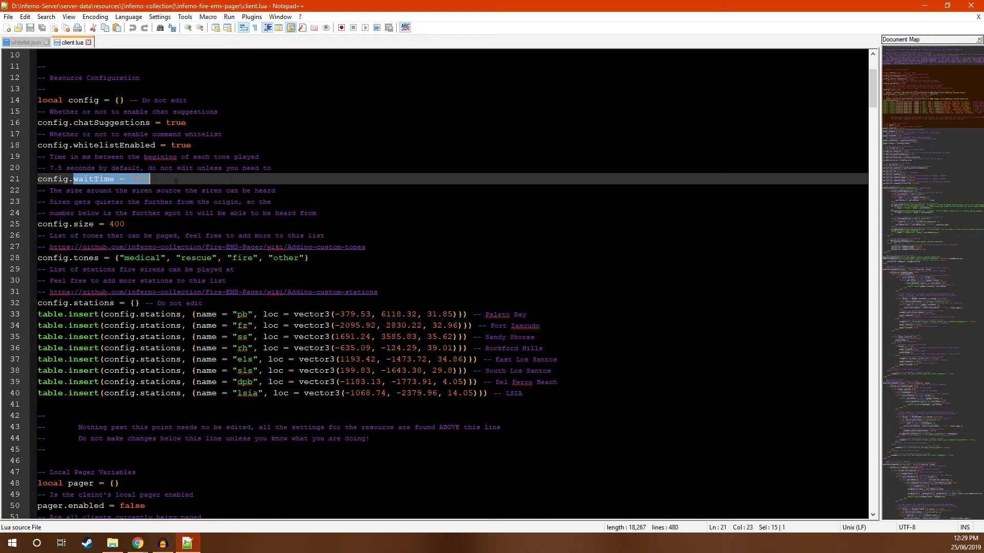
pyautogui.moveTo(73, 179); pyautogui.dragTo(151, 180)
pyautogui.click(151, 179)
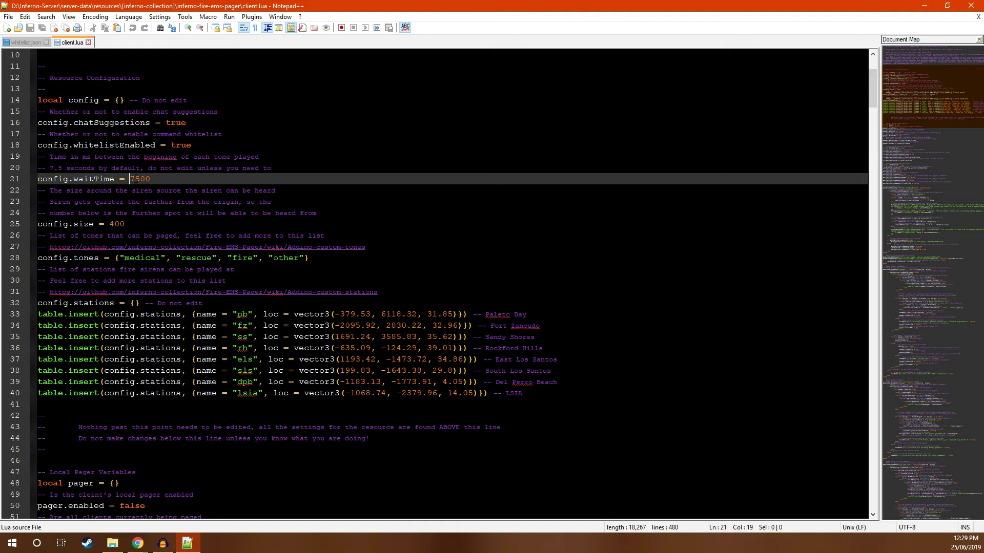
pyautogui.hotkey('shift', 'End')
pyautogui.press('Down')
pyautogui.press('Down')
pyautogui.press('Down')
pyautogui.doubleClick(84, 224)
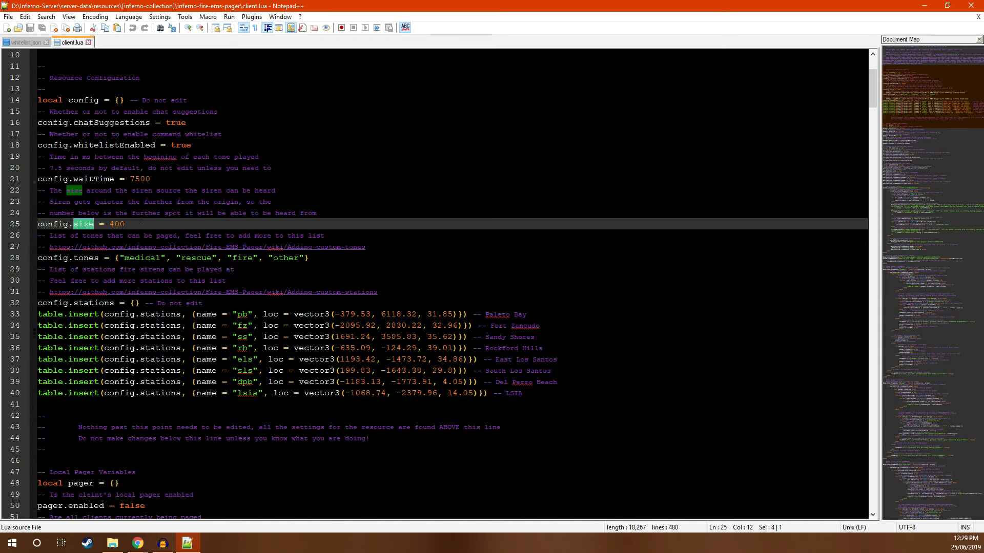
pyautogui.moveTo(109, 224); pyautogui.dragTo(122, 226)
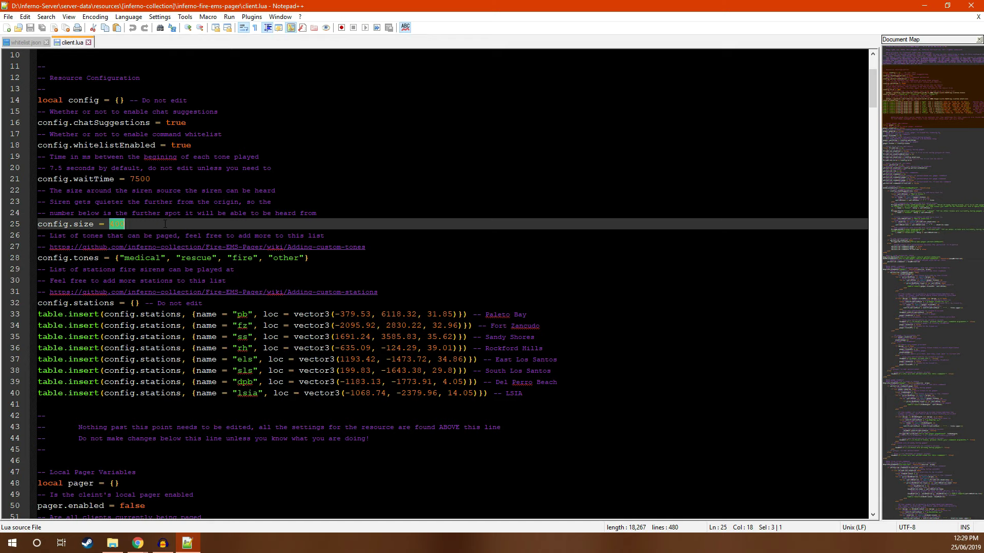
pyautogui.click(163, 223)
# Review the tones and stations lists and the local variables below the configuration section of client.lua
pyautogui.click(43, 257)
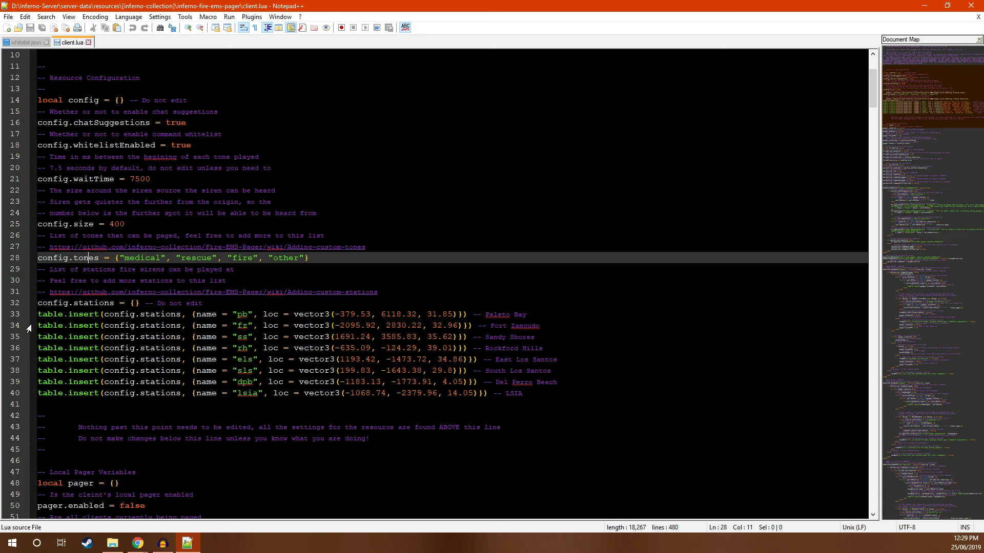
pyautogui.doubleClick(96, 303)
pyautogui.click(108, 336)
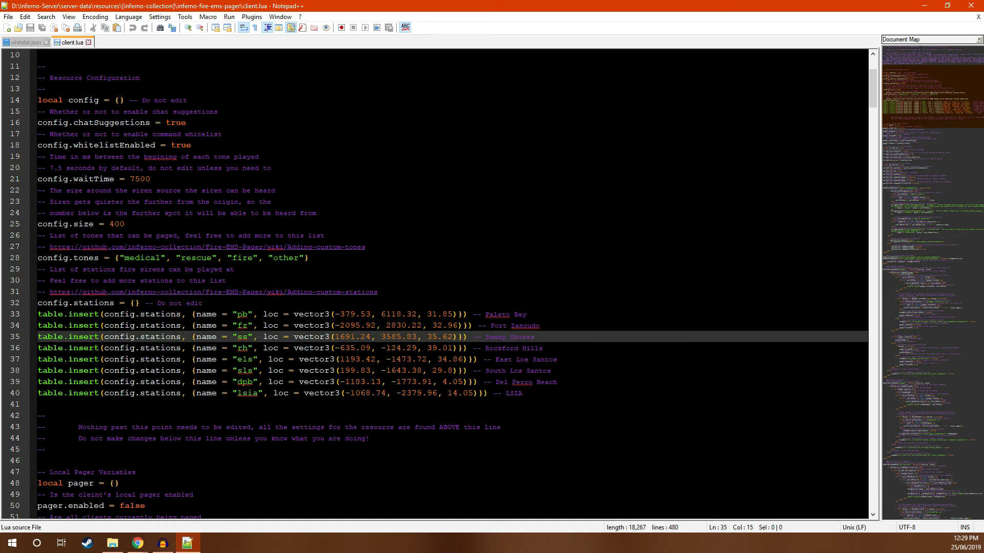
pyautogui.scroll(-11, 108, 337)
pyautogui.moveTo(41, 100); pyautogui.dragTo(78, 449)
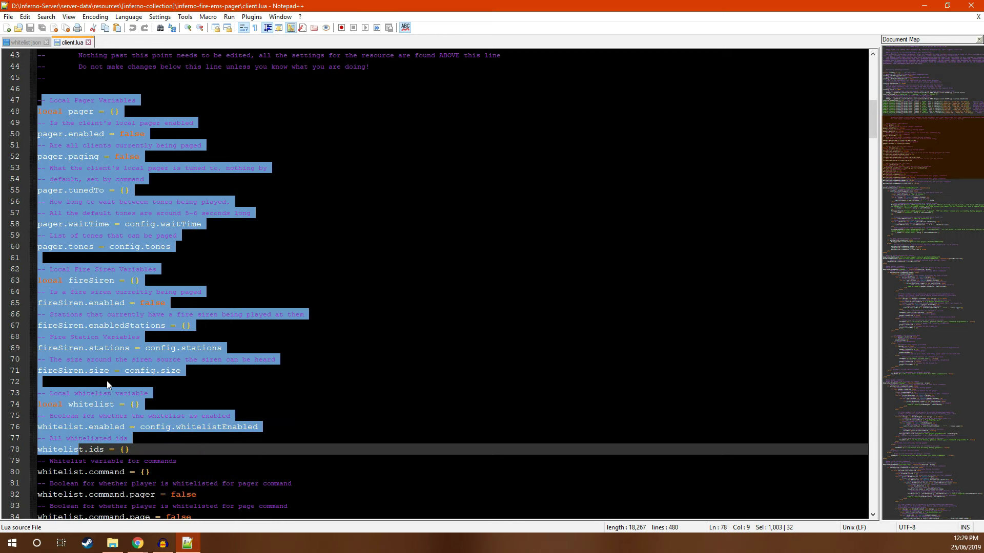
pyautogui.click(107, 382)
pyautogui.scroll(12, 177, 378)
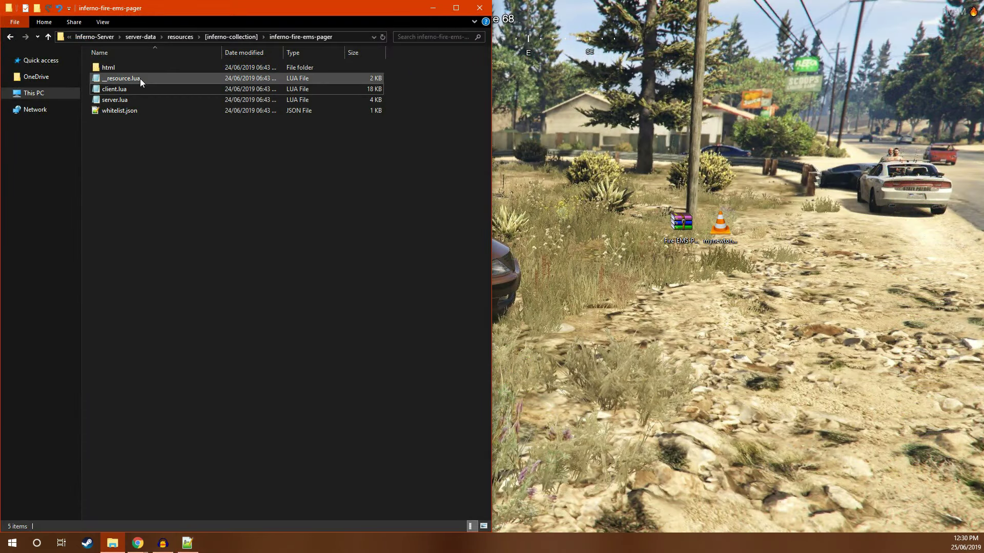
# Open __resource.lua from the resource folder in Notepad++ and locate the tone sound entries in its files list
pyautogui.click(140, 79)
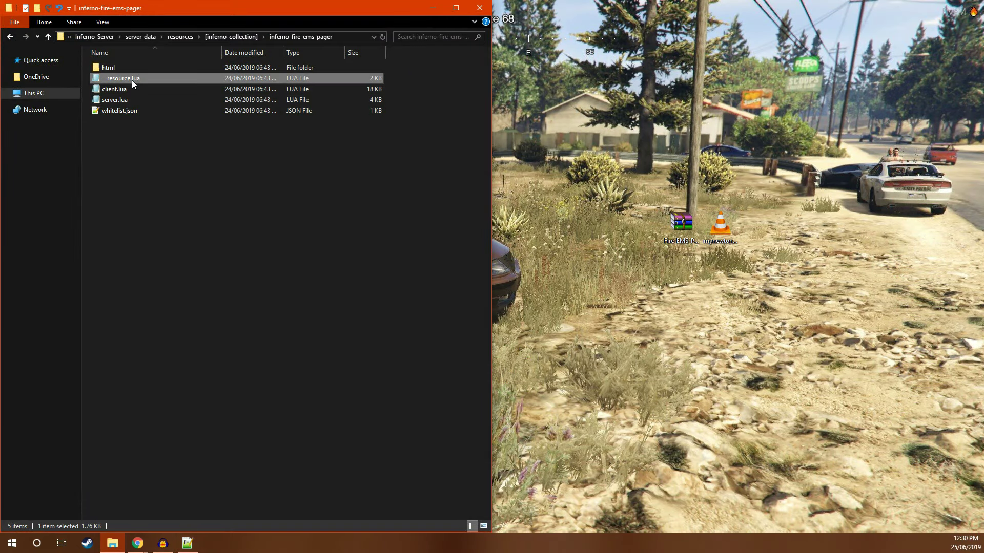
pyautogui.rightClick(137, 77)
pyautogui.click(170, 130)
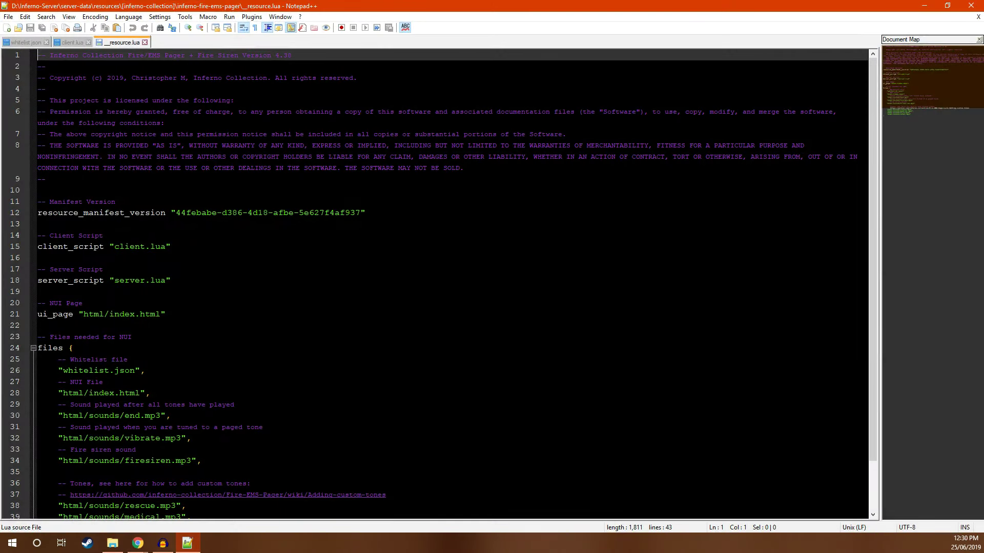
pyautogui.scroll(-2, 451, 282)
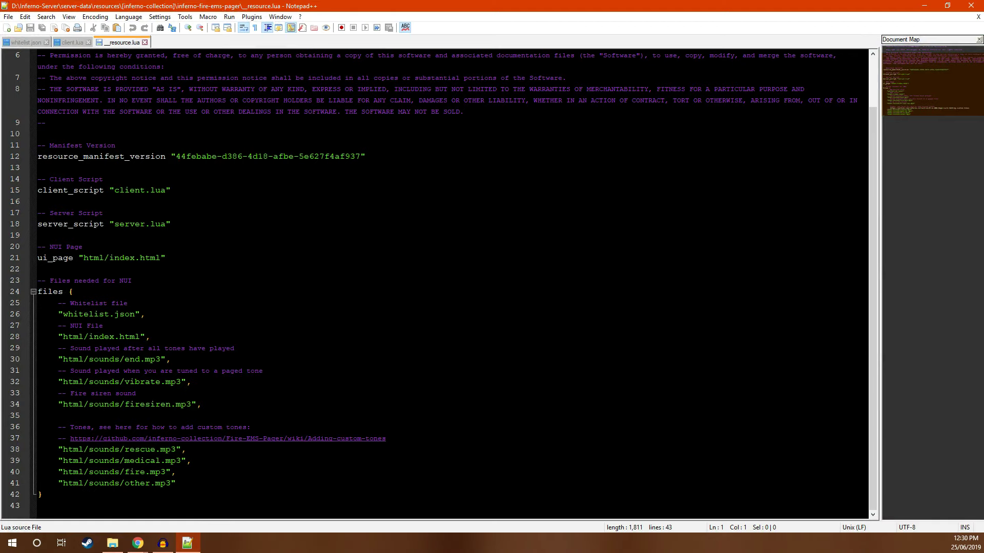
pyautogui.moveTo(46, 492); pyautogui.dragTo(79, 451)
pyautogui.click(128, 472)
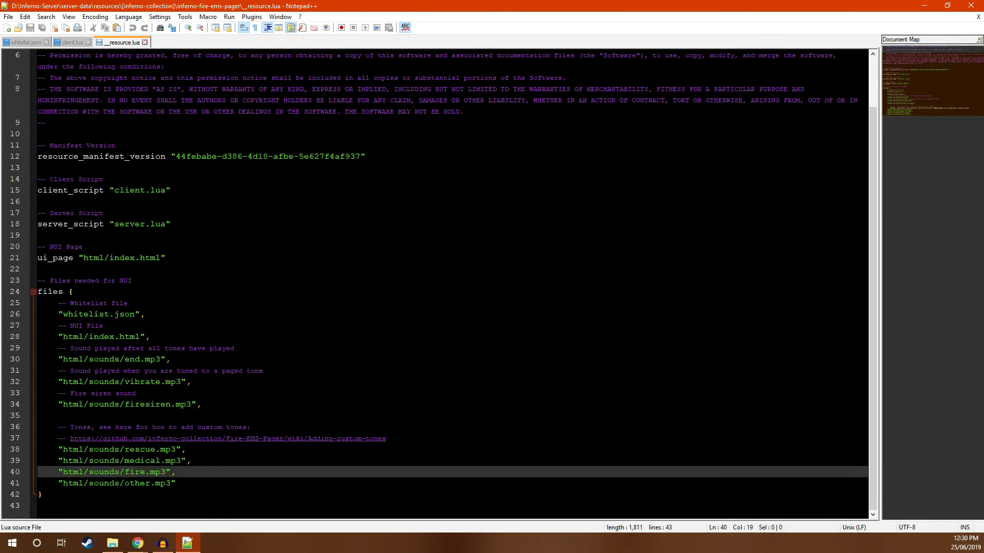
# Add the entry "html/sounds/mynewtone.mp3" after other.mp3 in the files list, then save and close __resource.lua
pyautogui.click(175, 483)
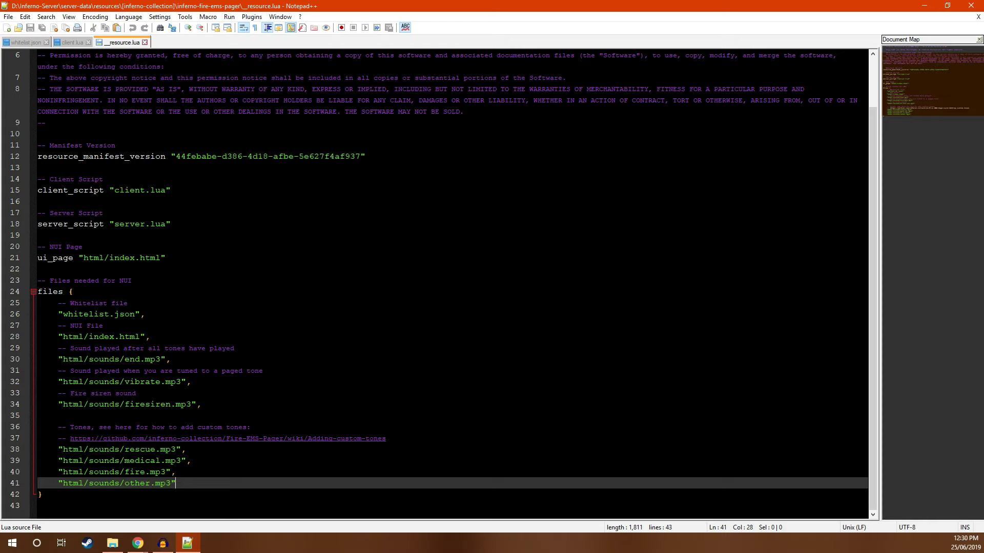
pyautogui.write(',')
pyautogui.press('Return')
pyautogui.write('""')
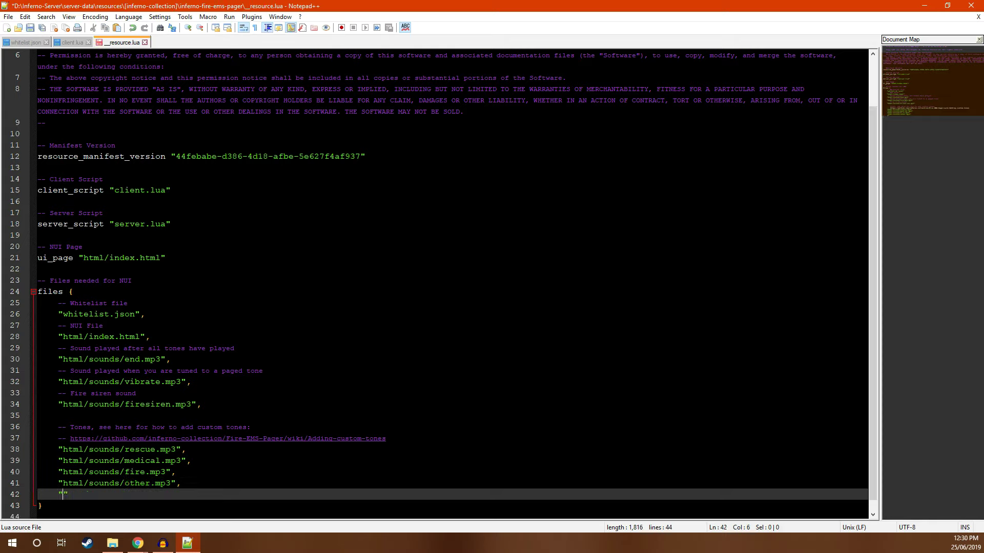
pyautogui.write('html.')
pyautogui.press('BackSpace')
pyautogui.write('/sounds')
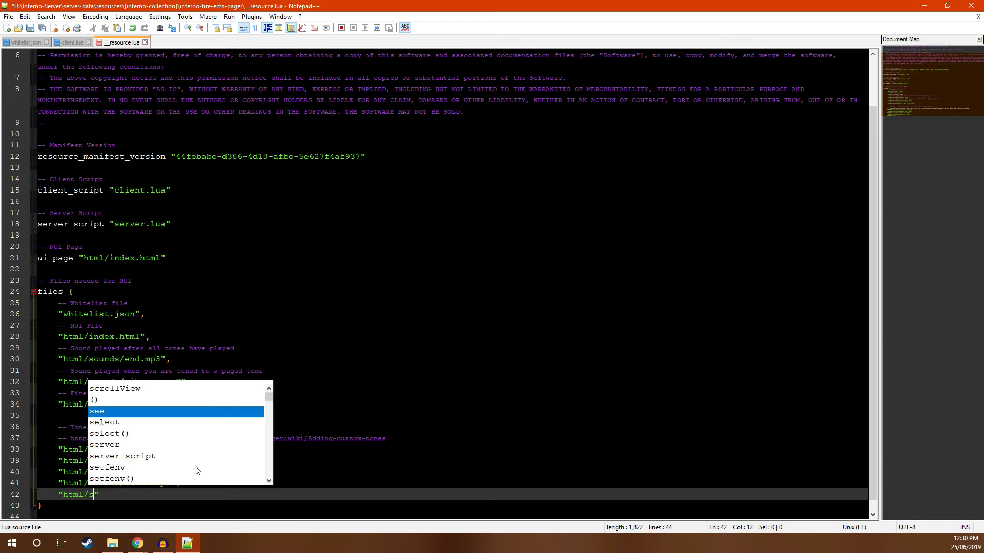
pyautogui.write('/')
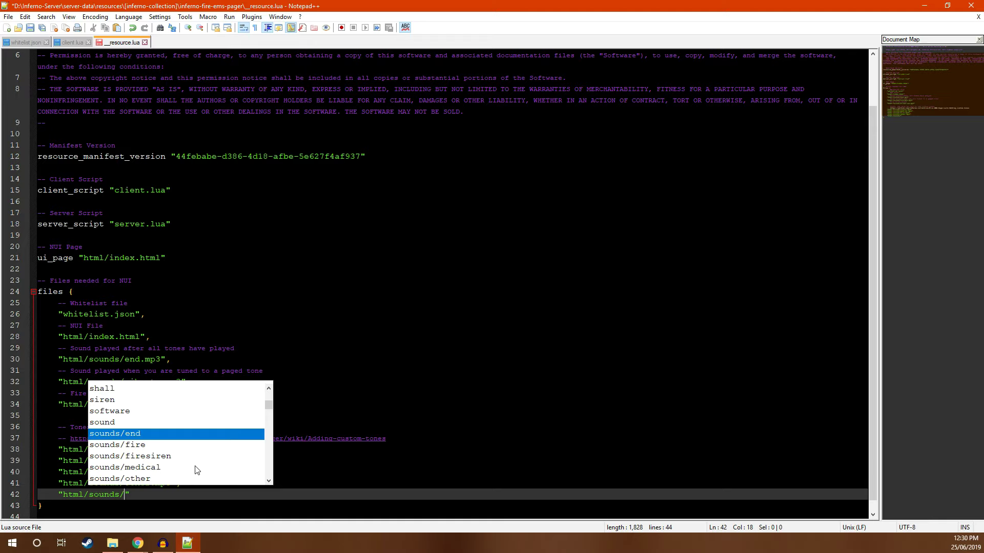
pyautogui.write('mynewtone.')
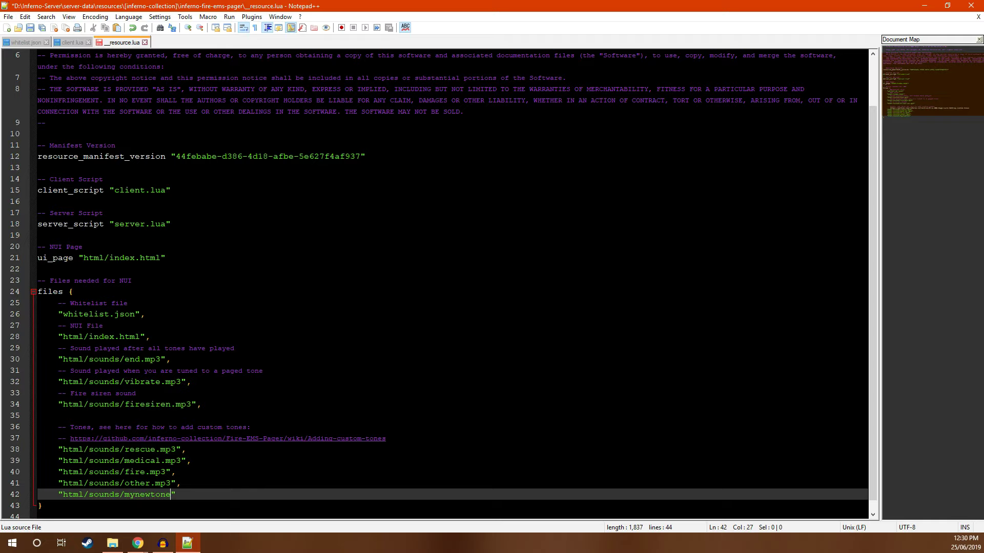
pyautogui.write('mp3')
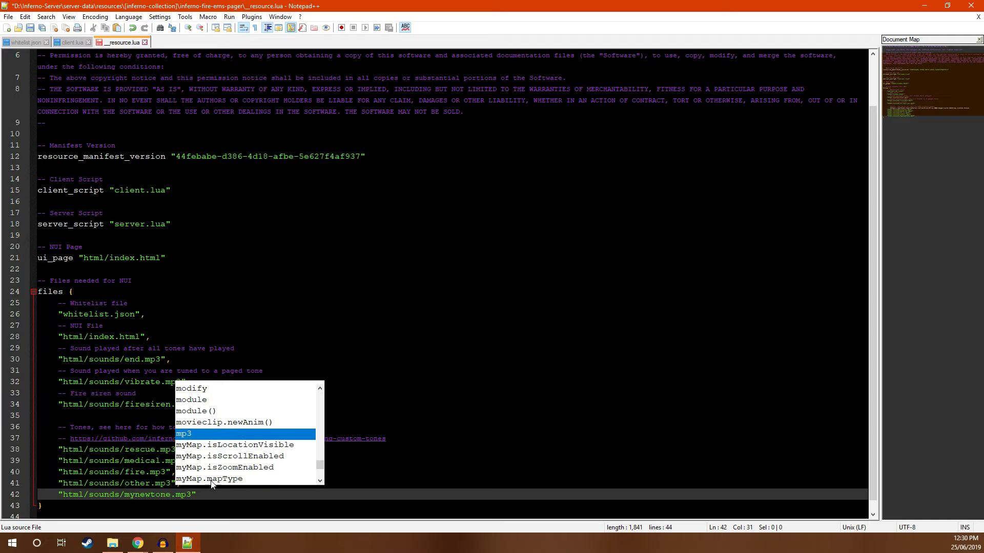
pyautogui.click(221, 504)
pyautogui.hotkey('ctrl', 's')
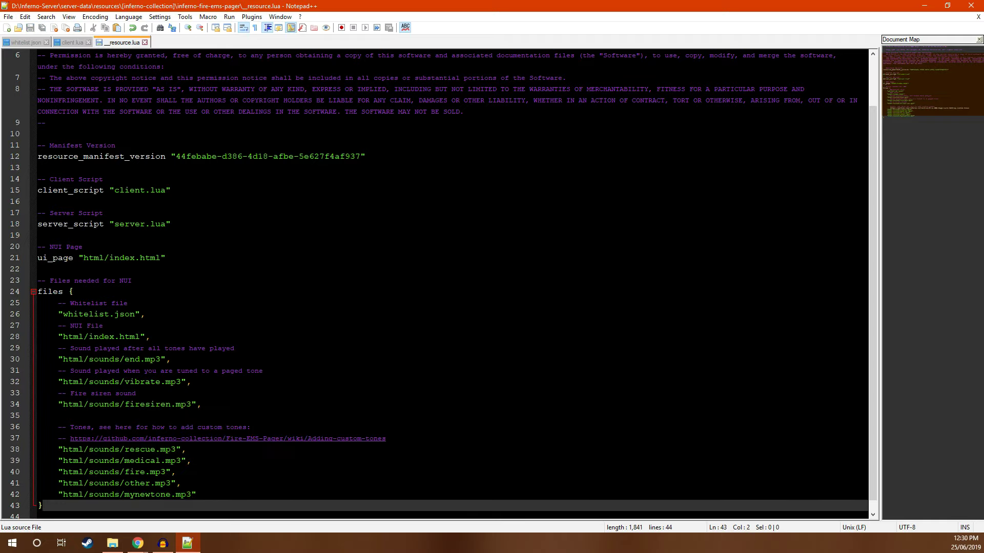
pyautogui.click(145, 42)
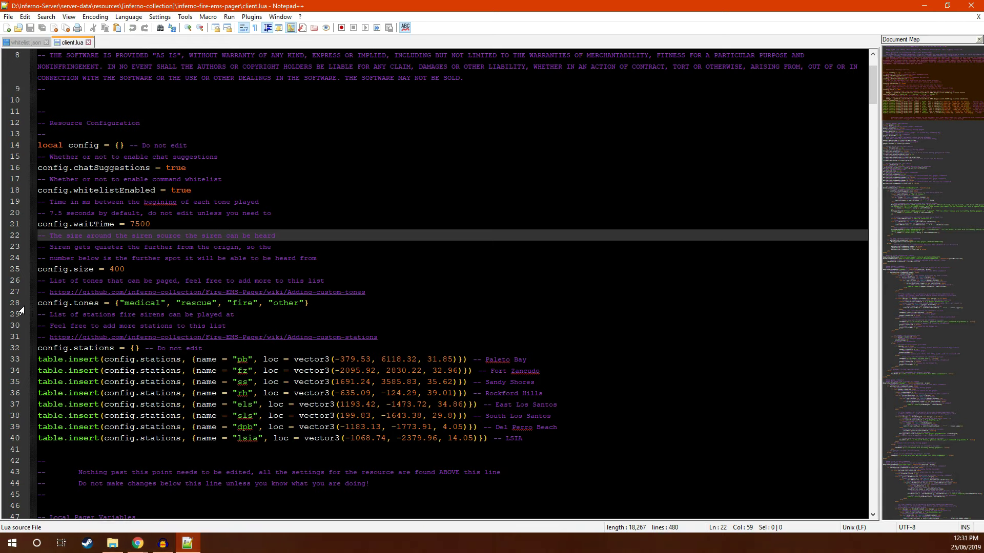
# Append "mynewtone" to the config.tones list in client.lua and save the file
pyautogui.doubleClick(56, 304)
pyautogui.doubleClick(91, 303)
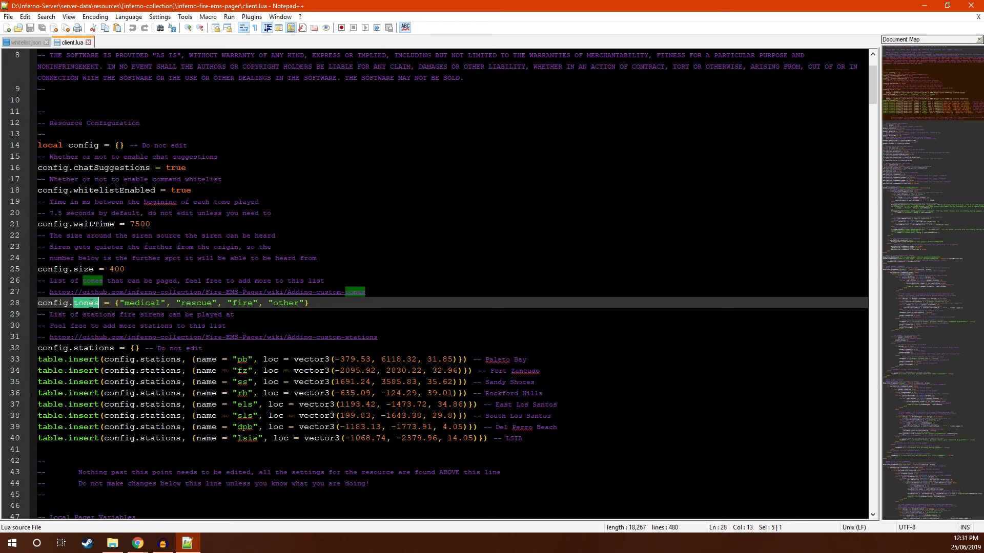
pyautogui.click(333, 304)
pyautogui.write(', ')
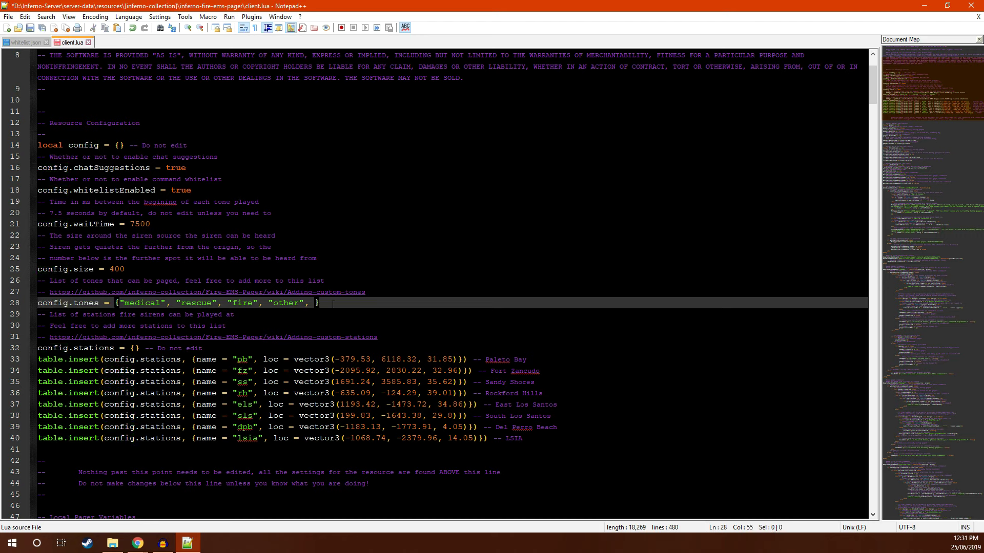
pyautogui.write('"mynewtone')
pyautogui.hotkey('ctrl', 's')
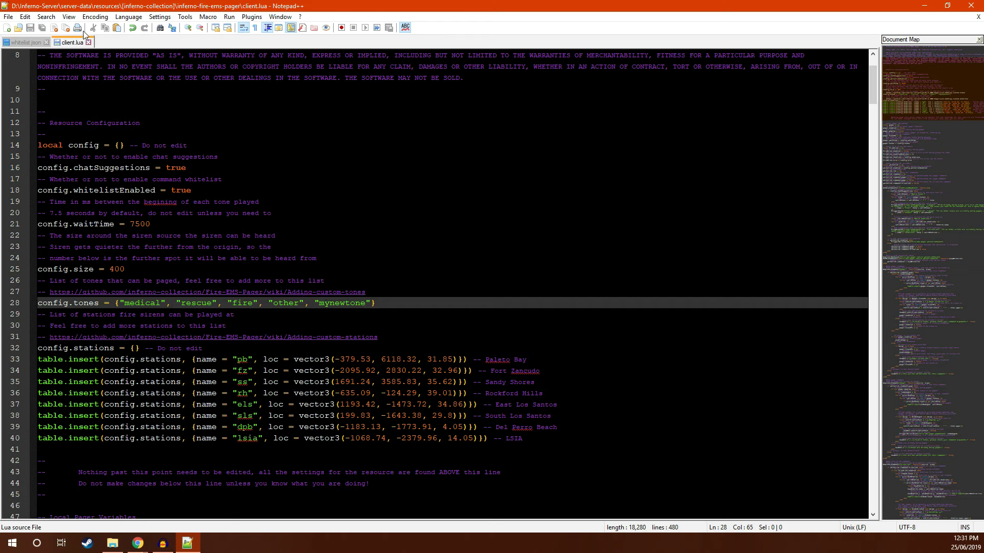
# Close client.lua and whitelist.json and exit the text editor
pyautogui.click(53, 30)
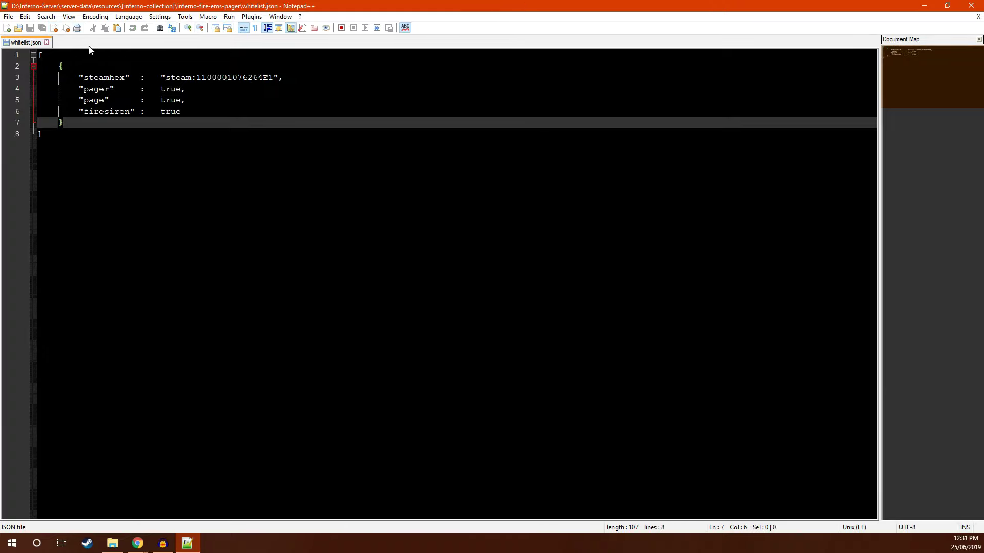
pyautogui.click(54, 28)
pyautogui.click(971, 7)
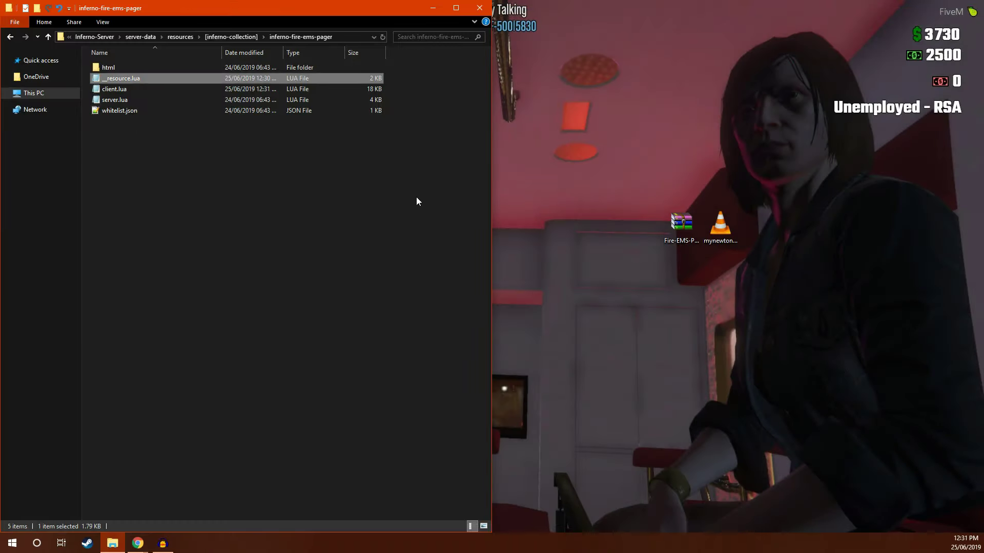
# Copy mynewtone.mp3 from the desktop into the resource's html/sounds folder and return to the inferno-fire-ems-pager folder
pyautogui.doubleClick(127, 67)
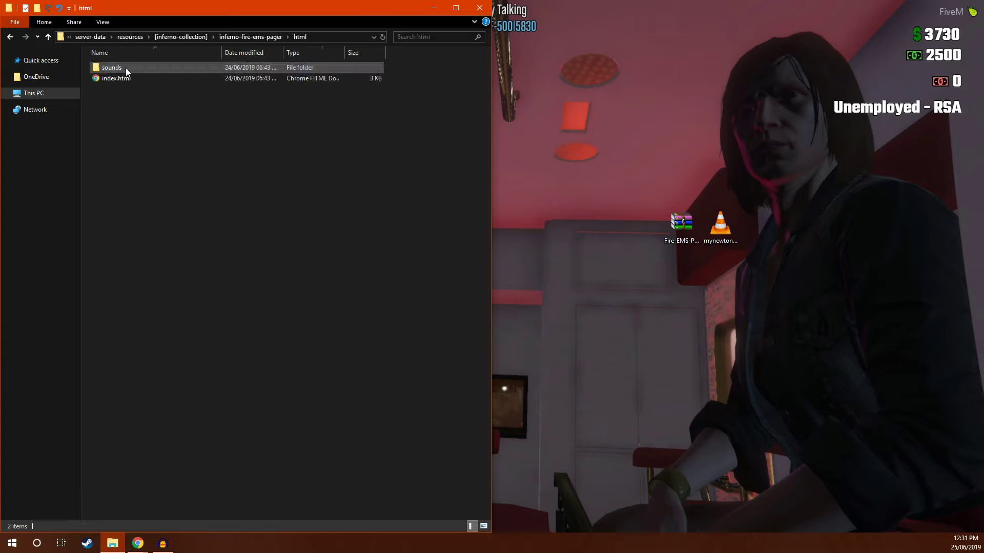
pyautogui.doubleClick(125, 68)
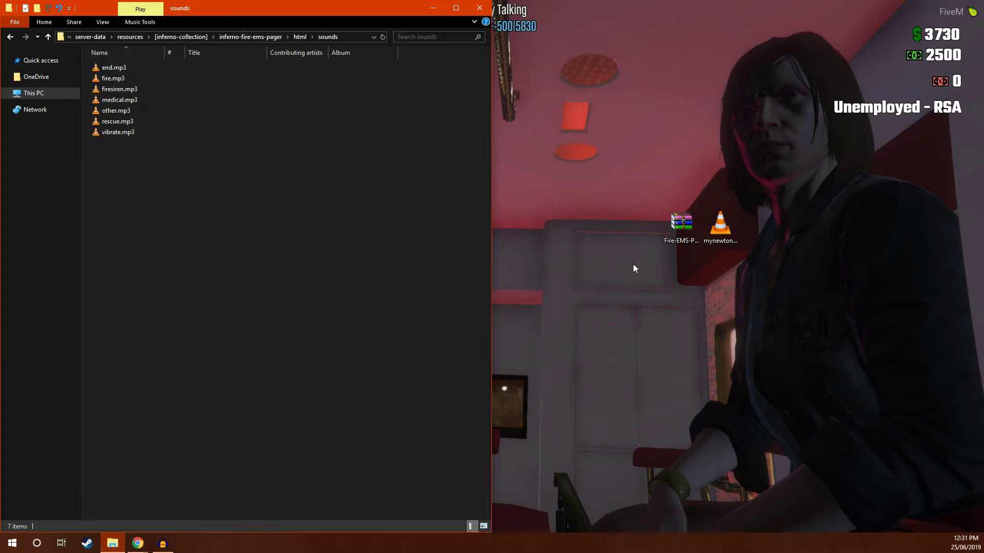
pyautogui.click(723, 246)
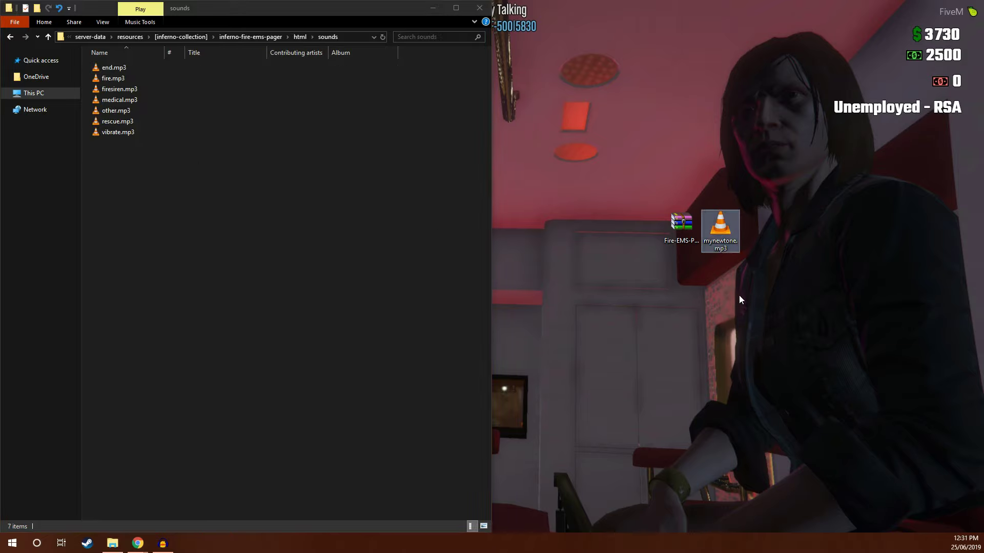
pyautogui.moveTo(738, 232); pyautogui.dragTo(405, 332)
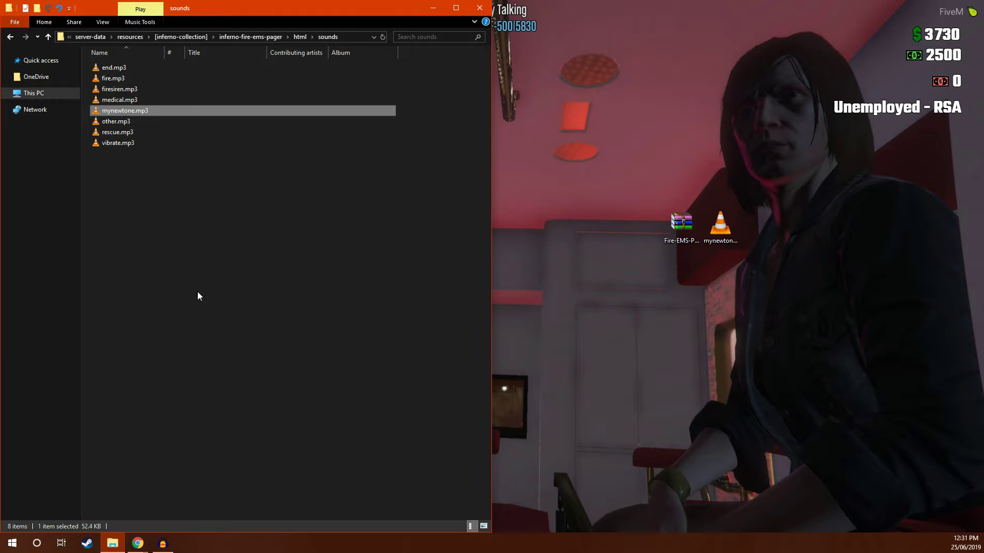
pyautogui.hotkey('alt', 'Up')
pyautogui.hotkey('alt', 'Up')
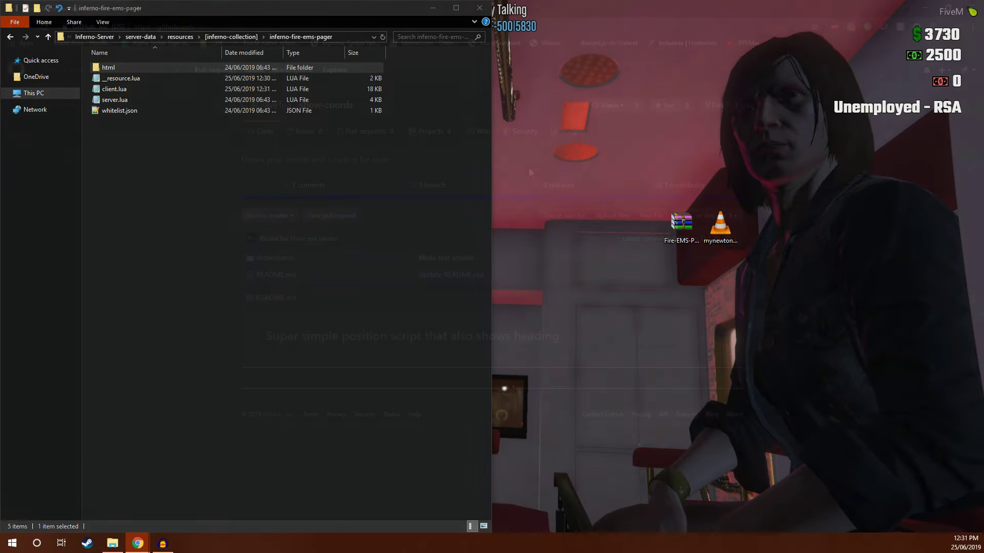
# View the show-coords repository page on GitHub in Chrome and return to the resource folder in File Explorer
pyautogui.hotkey('alt', 'Tab')
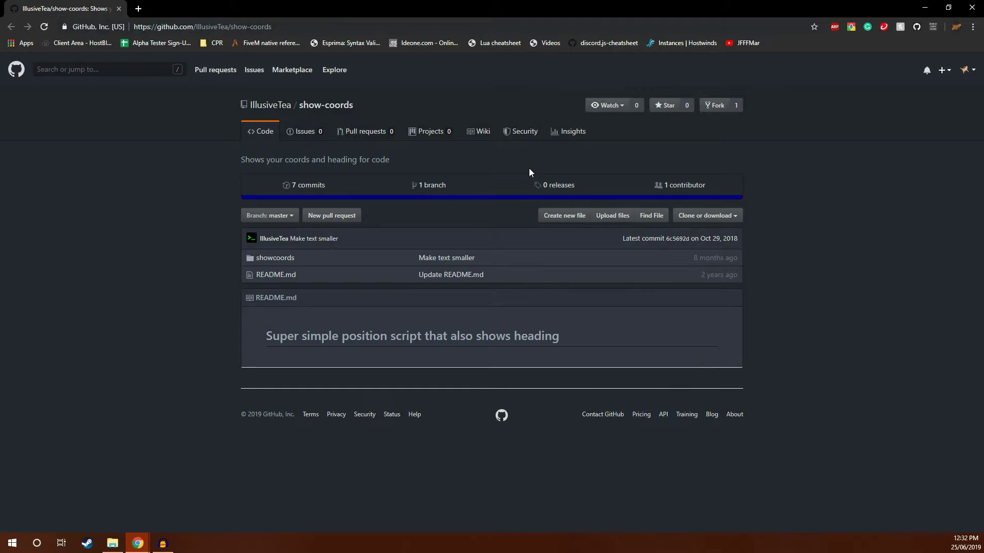
pyautogui.hotkey('alt', 'Tab')
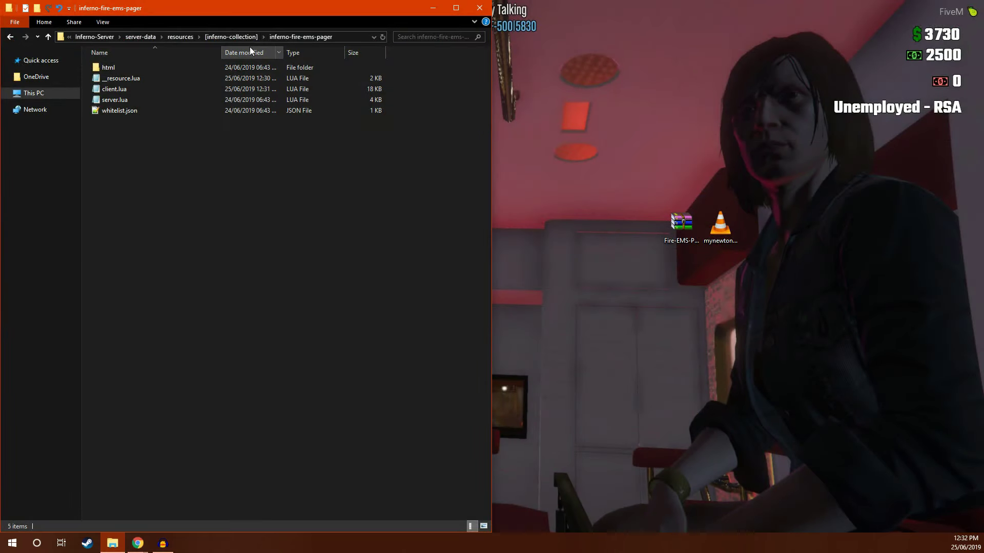
pyautogui.click(135, 38)
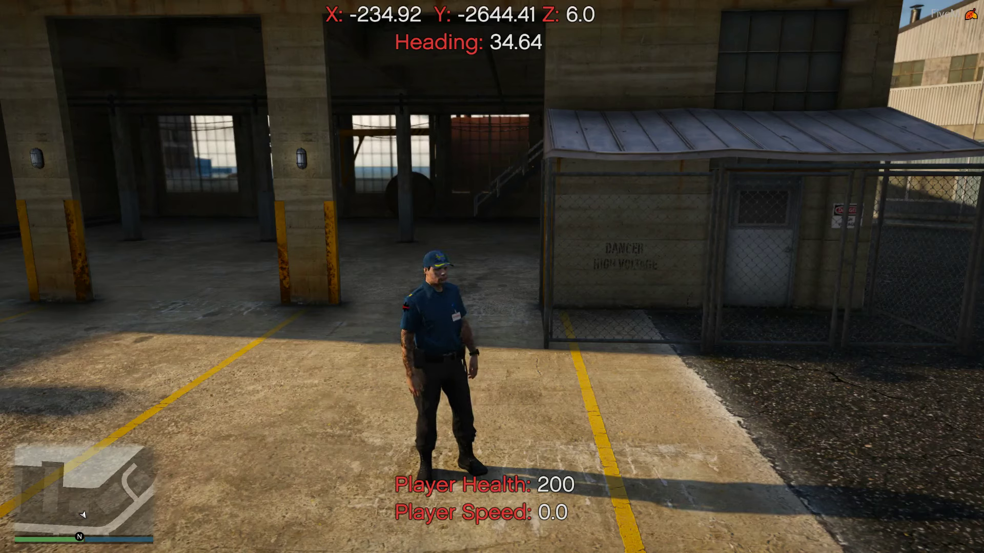
# Move the character in FiveM through the open warehouse and up the metal stairs to the landing by the upper door
pyautogui.press('w')
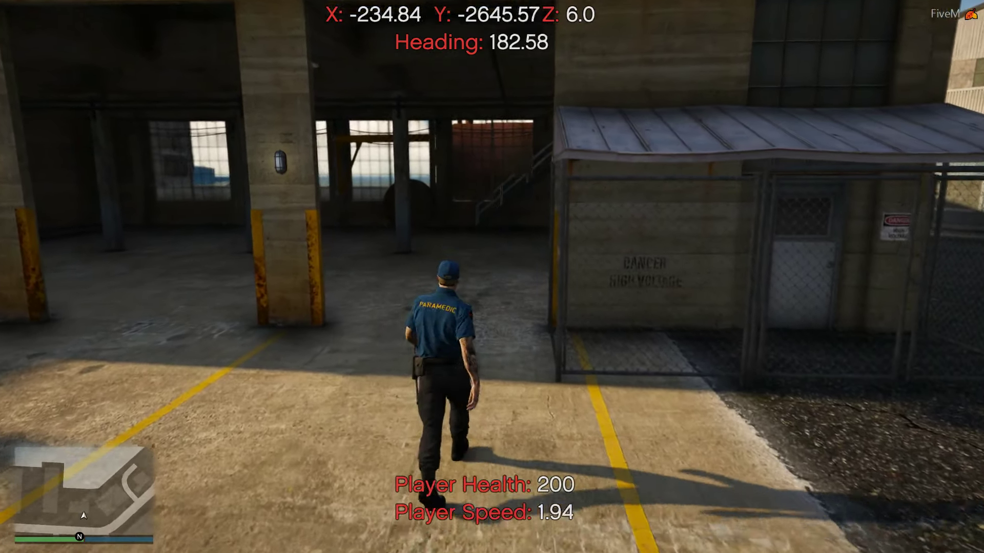
pyautogui.press('shift')
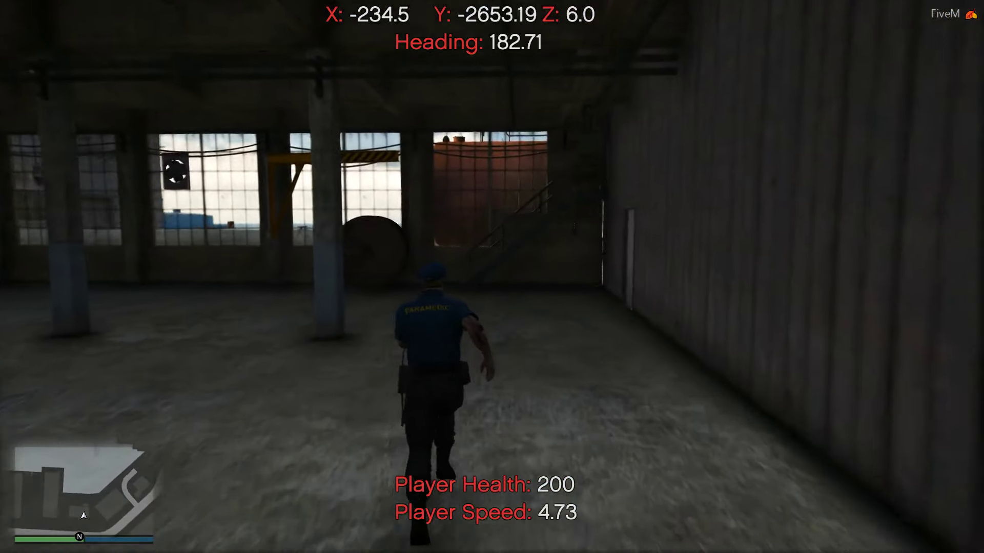
pyautogui.press('w')
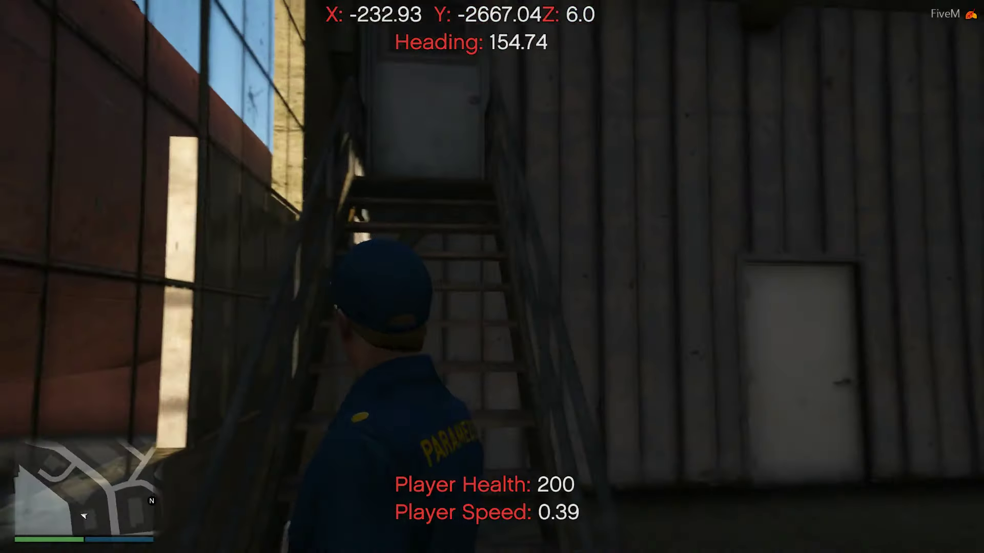
pyautogui.press('w')
pyautogui.press('w')
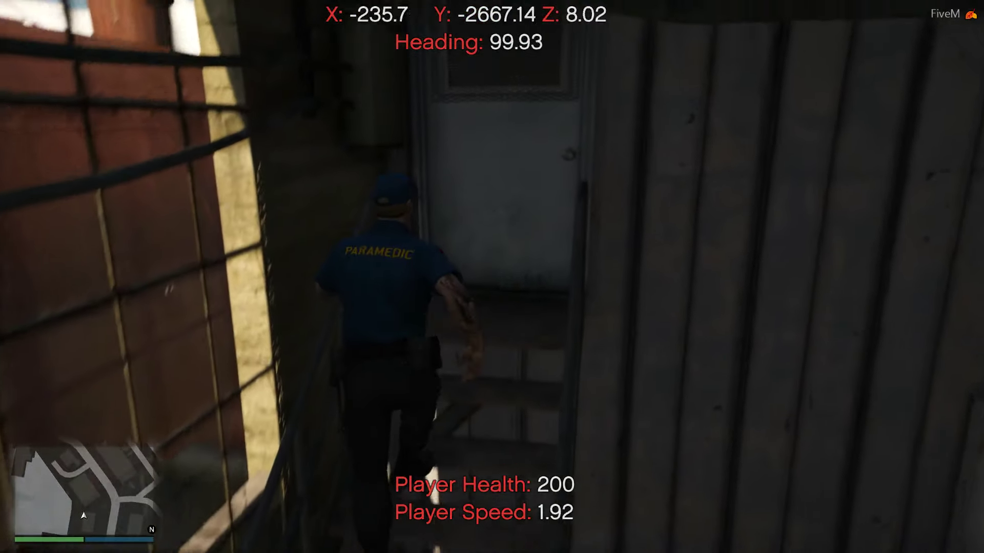
pyautogui.press('w')
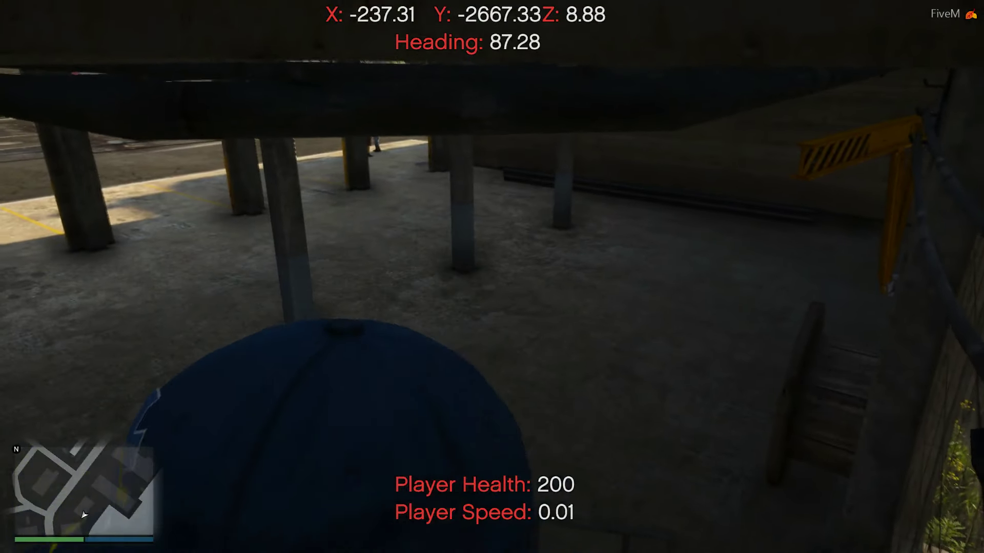
pyautogui.press('w')
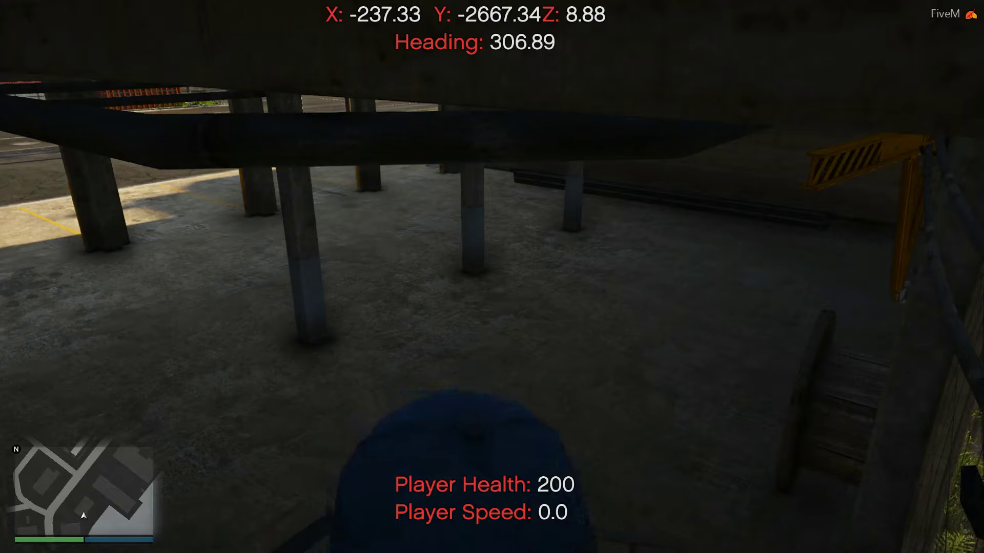
# Capture the on-screen X, Y, Z and heading readout with Greenshot and open the capture in its image editor
pyautogui.press('ctrl+Print')
pyautogui.moveTo(302, 0); pyautogui.dragTo(615, 78)
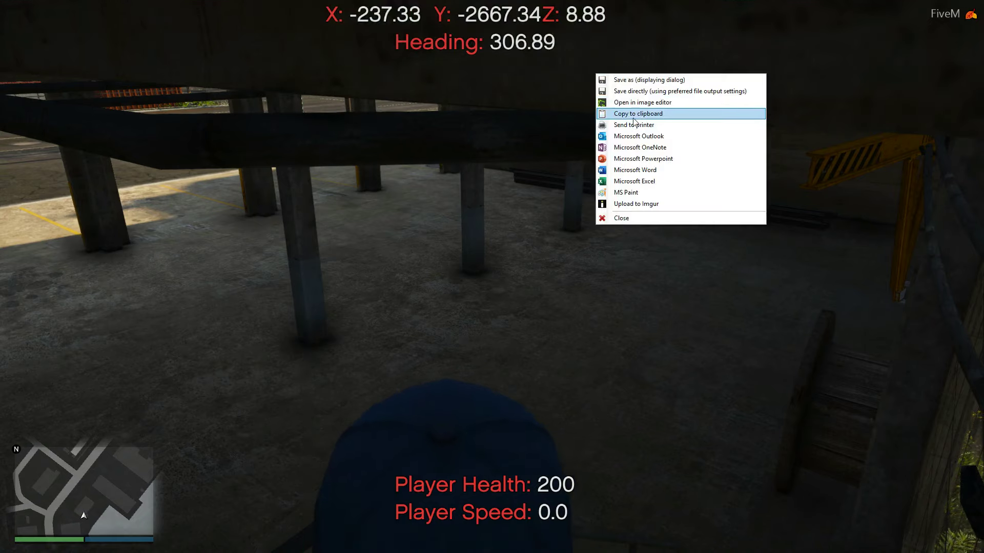
pyautogui.click(641, 101)
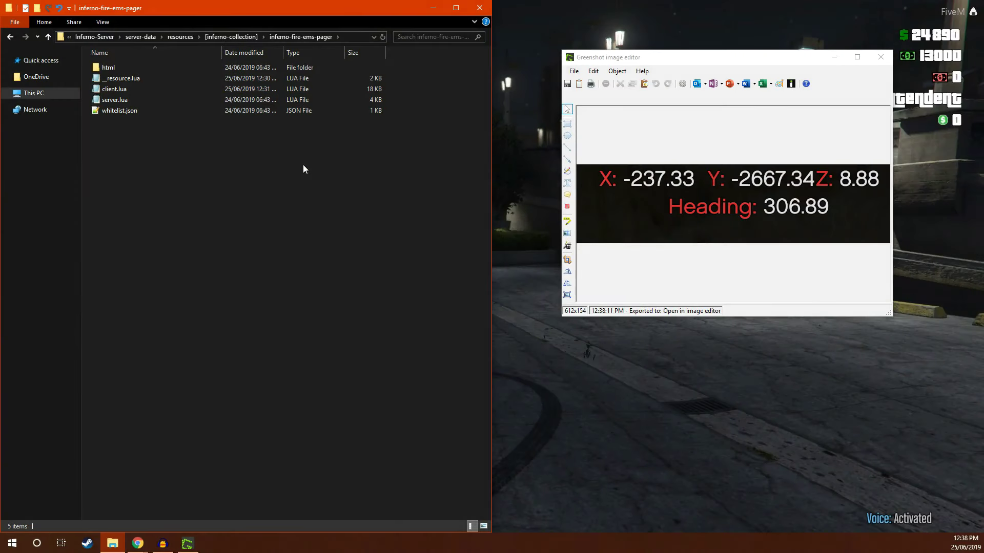
# Open client.lua from the resource folder in Notepad++ and duplicate the "lsia" line in the stations list
pyautogui.rightClick(131, 85)
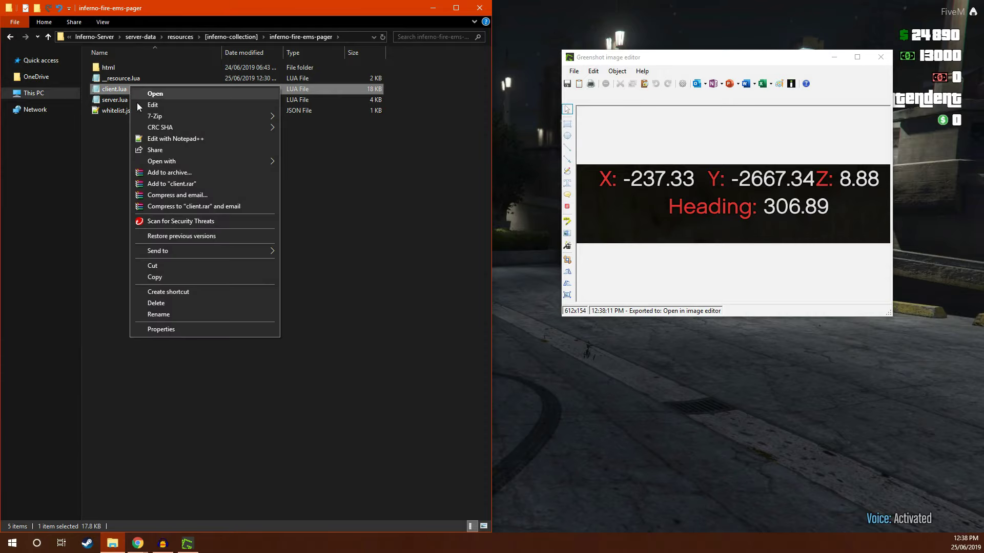
pyautogui.click(174, 138)
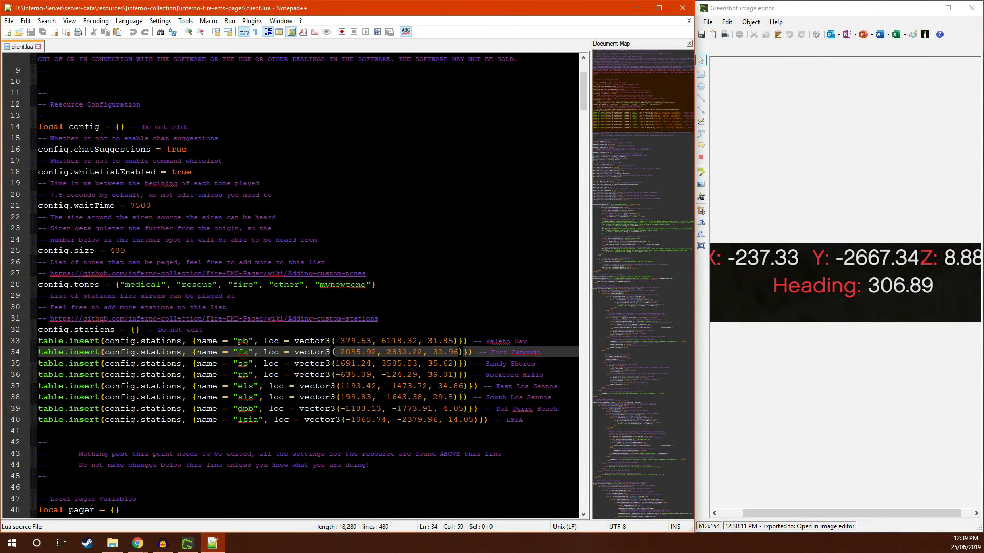
pyautogui.click(527, 419)
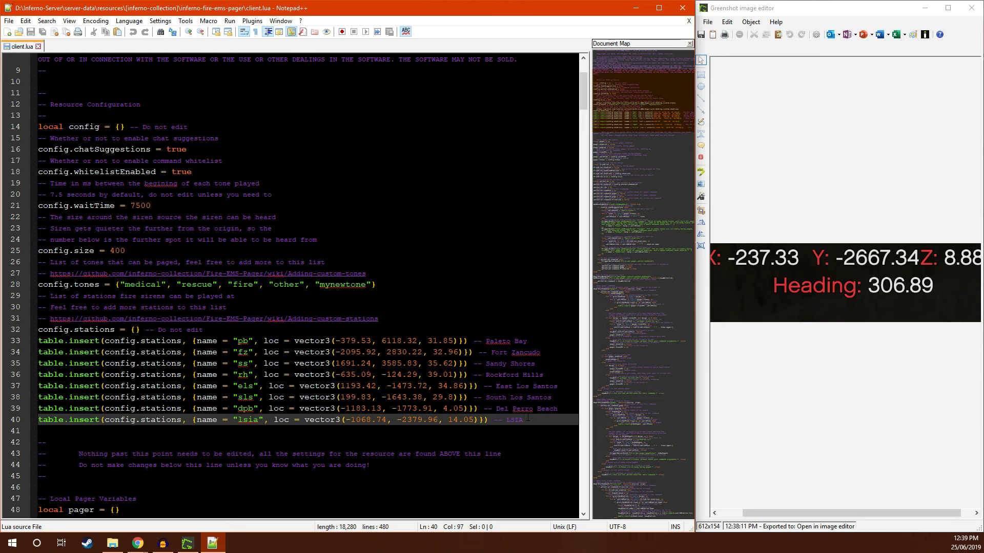
pyautogui.hotkey('ctrl', 'd')
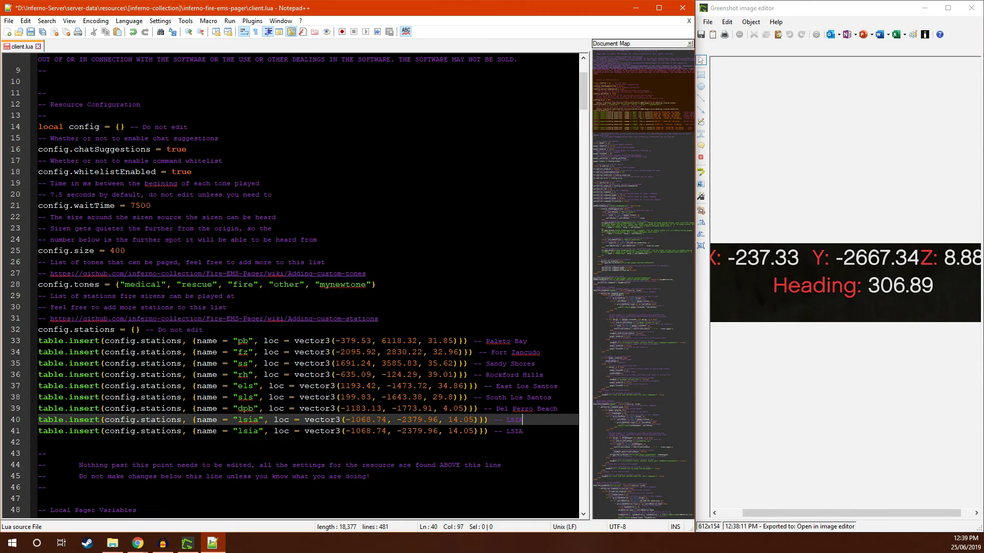
# Set the duplicated station's name to "port" and its vector3 location to -237.33, -2667.34, 8.88
pyautogui.doubleClick(248, 432)
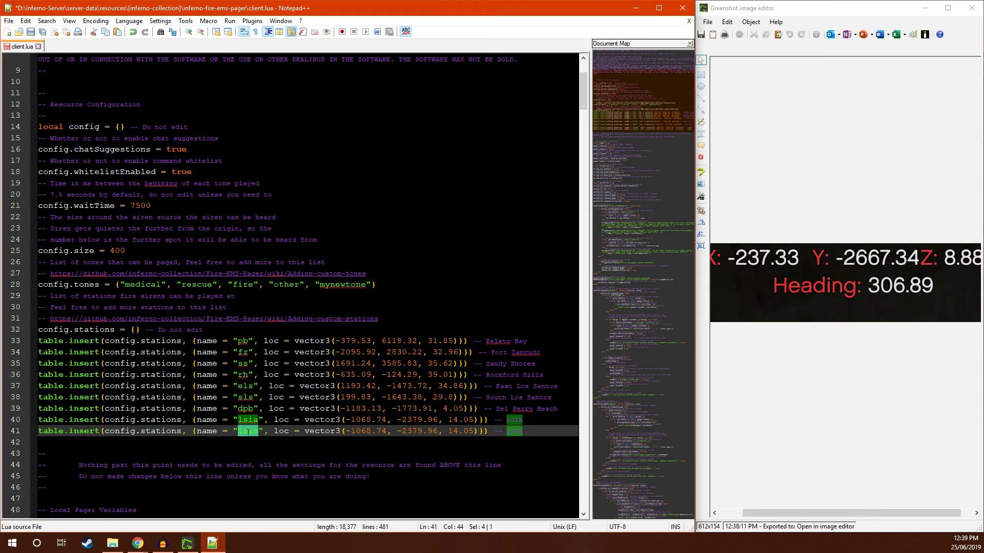
pyautogui.write('port')
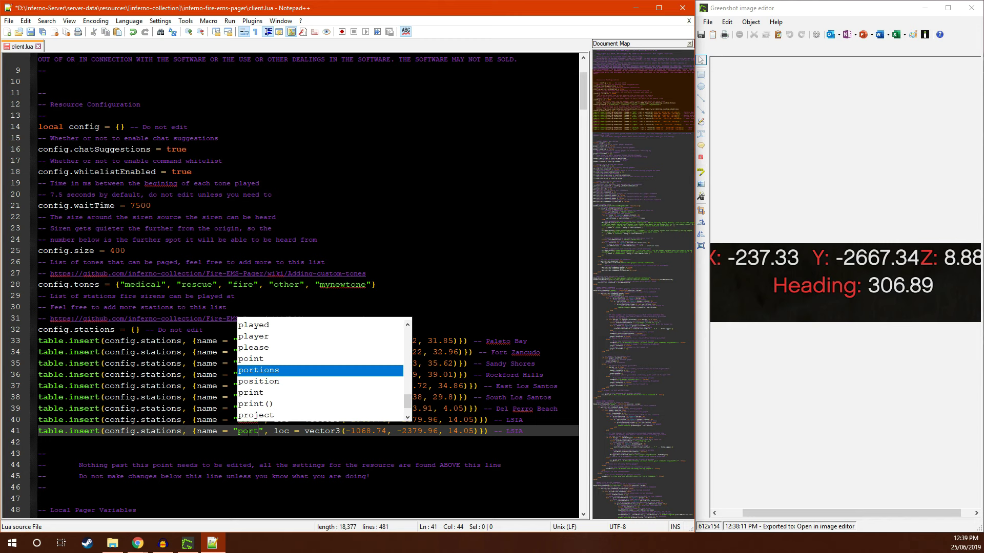
pyautogui.doubleClick(248, 432)
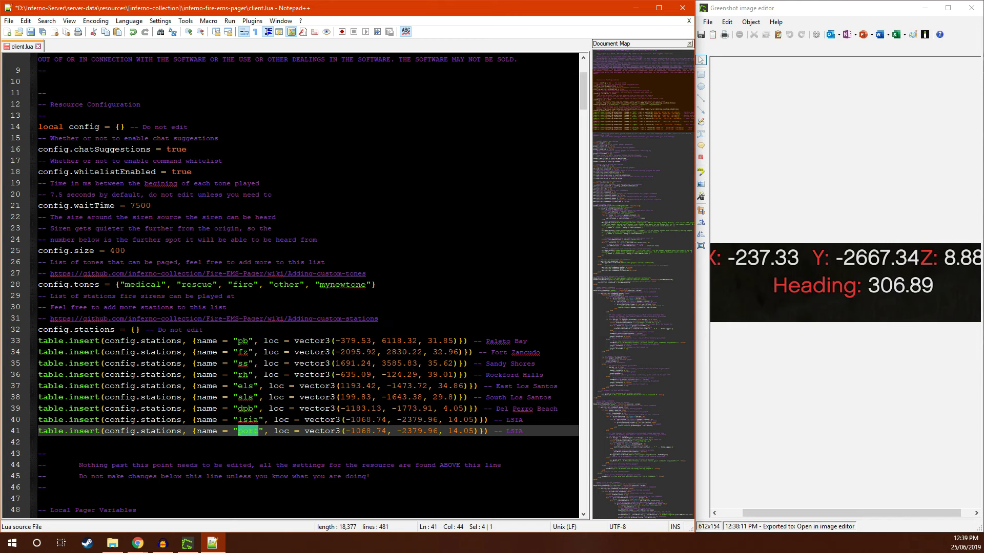
pyautogui.click(346, 431)
pyautogui.moveTo(381, 432); pyautogui.dragTo(452, 432)
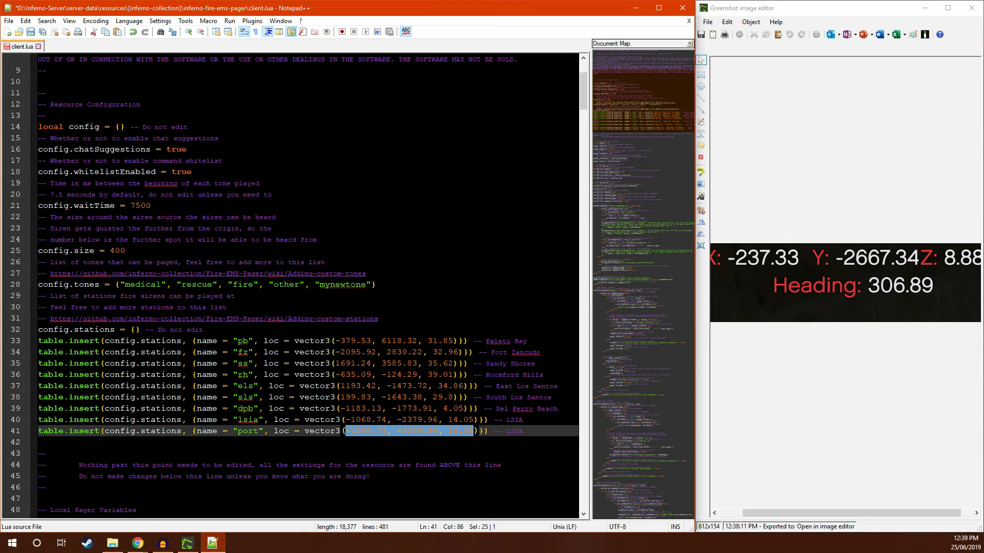
pyautogui.write('-237.33, -2667.34, 8.88')
# Change the new station line's comment to "Port" and save client.lua
pyautogui.doubleClick(510, 431)
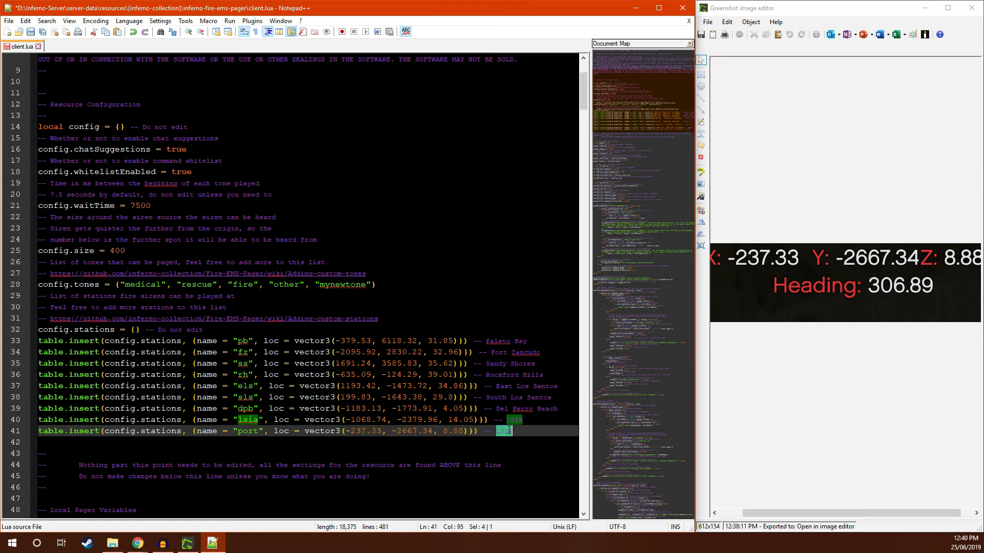
pyautogui.write('Port')
pyautogui.click(569, 465)
pyautogui.hotkey('ctrl', 's')
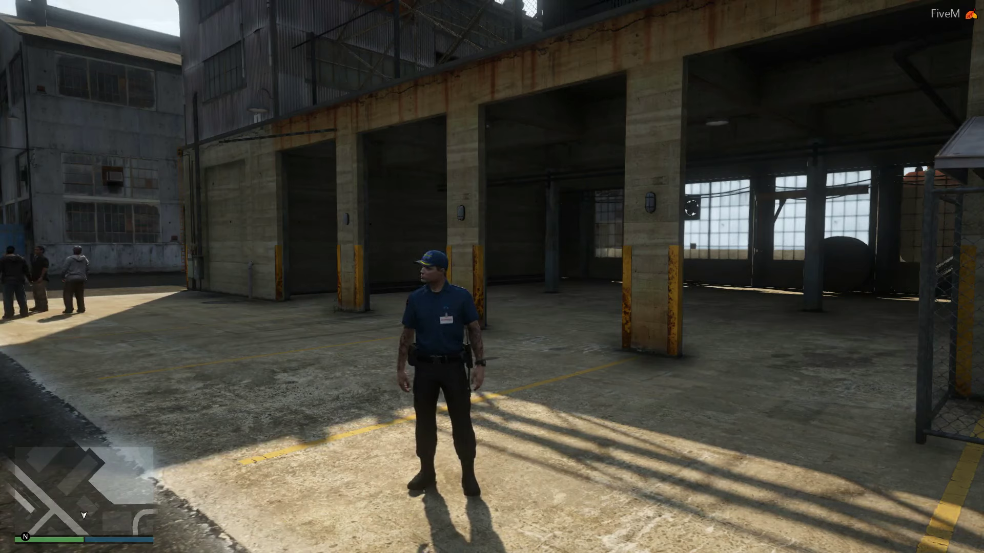
# Tune the pager to the other tone in FiveM with the chat command "/pager other"
pyautogui.write('t/pager')
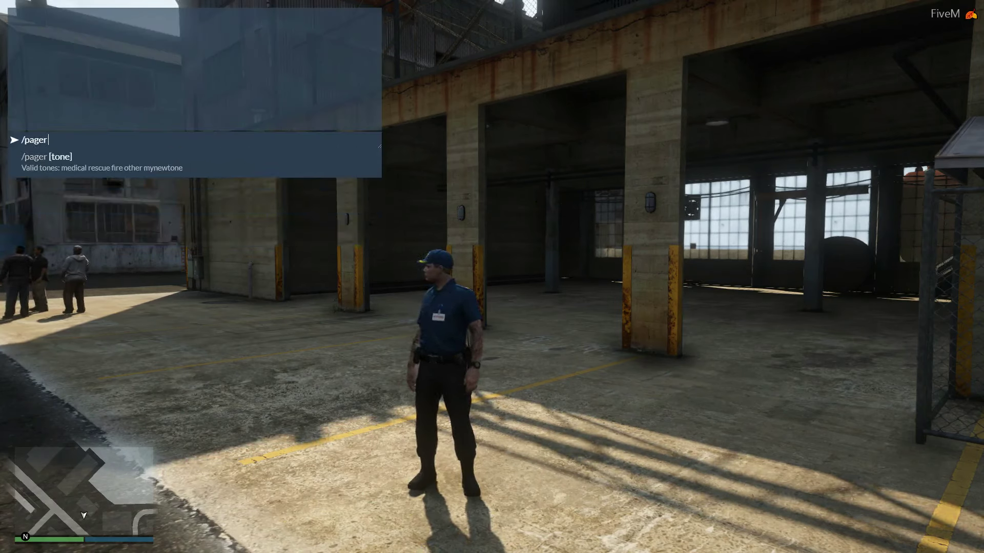
pyautogui.write(' other')
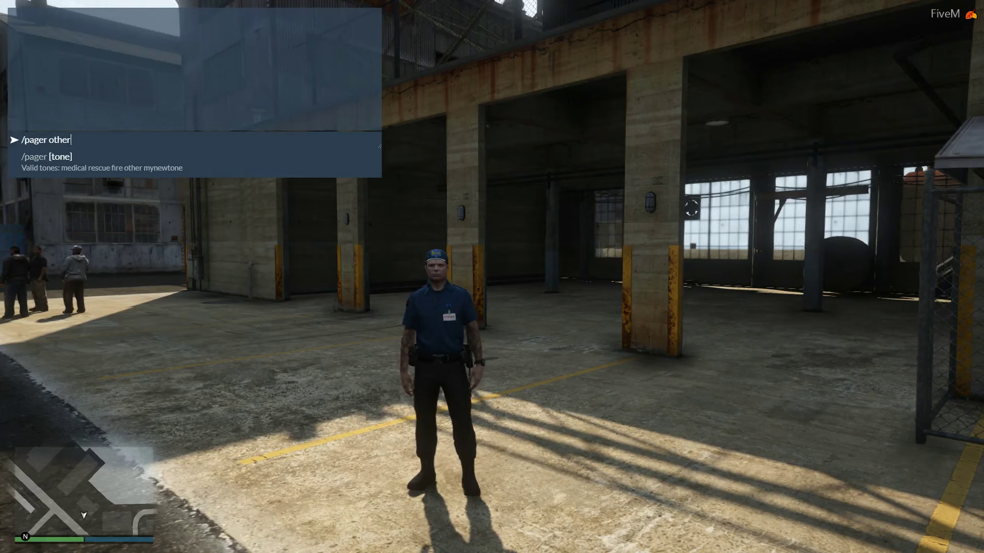
pyautogui.press('Return')
# Page the custom tone with the chat command "/page mynewtone"
pyautogui.write('t/page ')
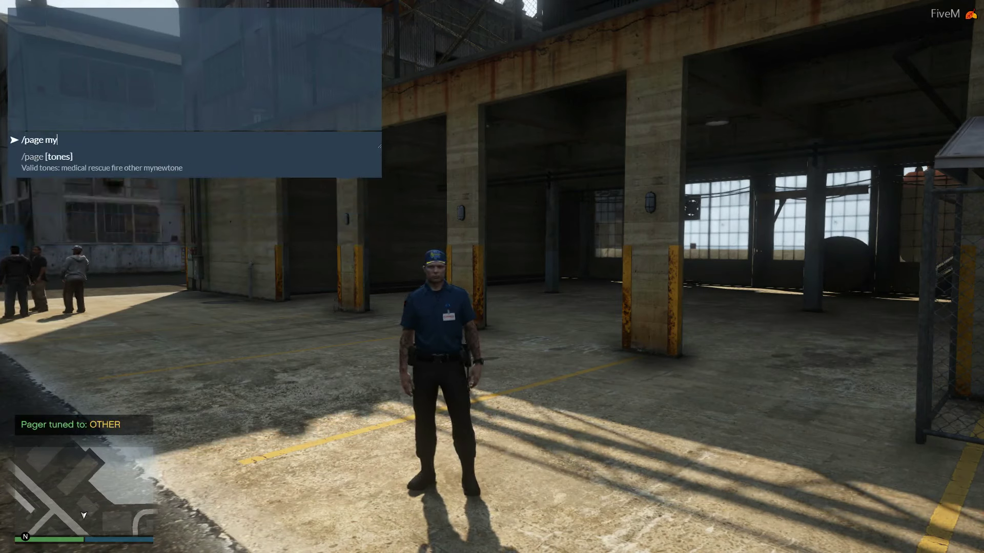
pyautogui.write('mynewtone')
pyautogui.press('Return')
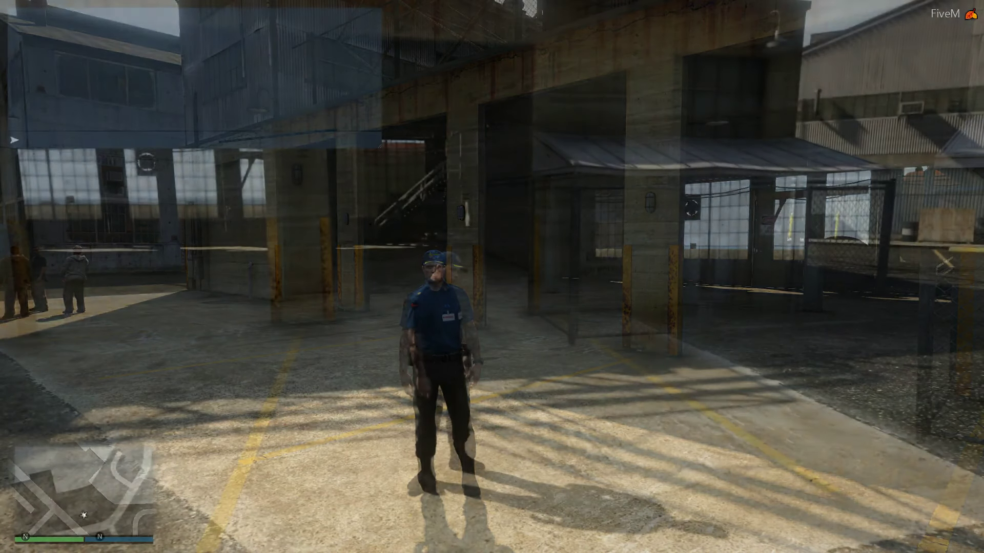
# Sound the fire siren at the new port station with the chat command "/firesiren port"
pyautogui.press('t')
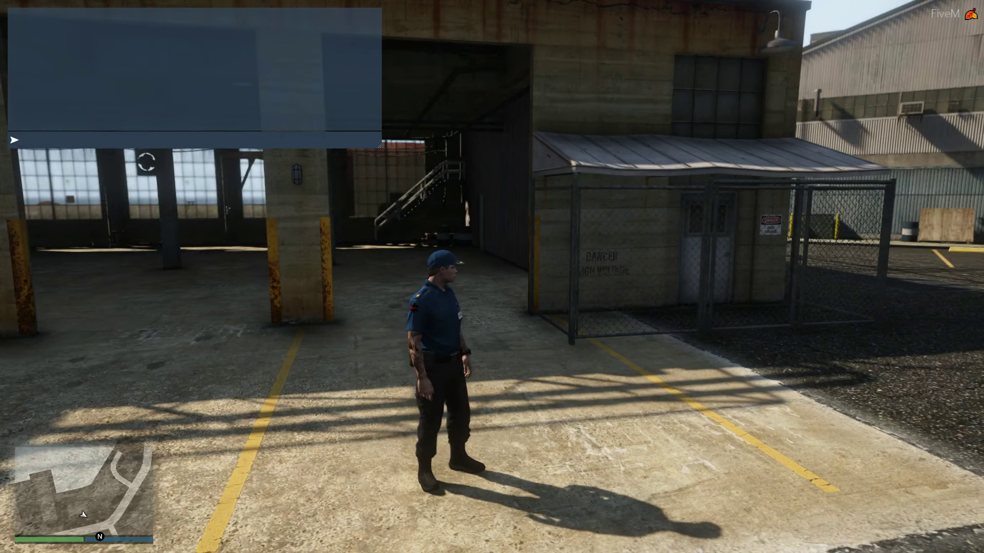
pyautogui.write('/fires')
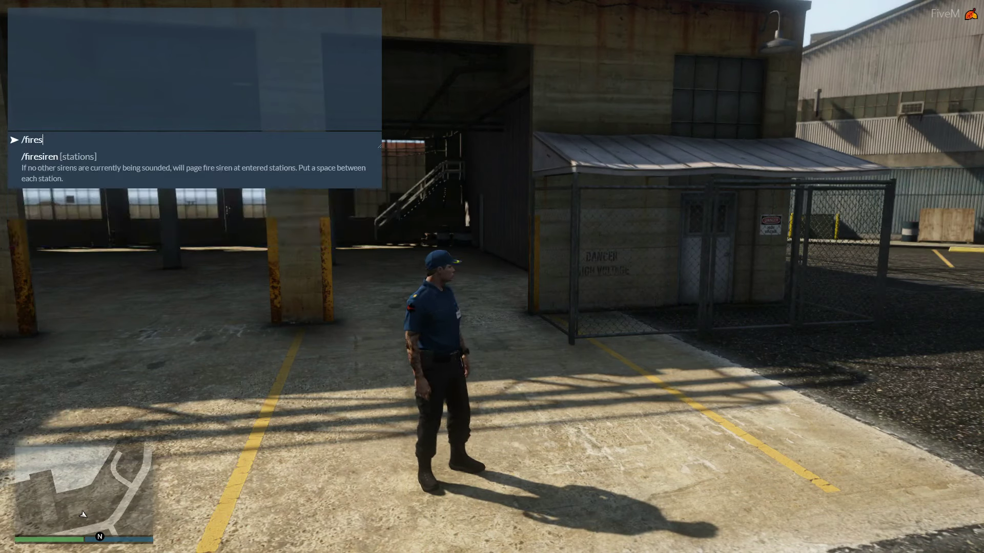
pyautogui.write('iren port')
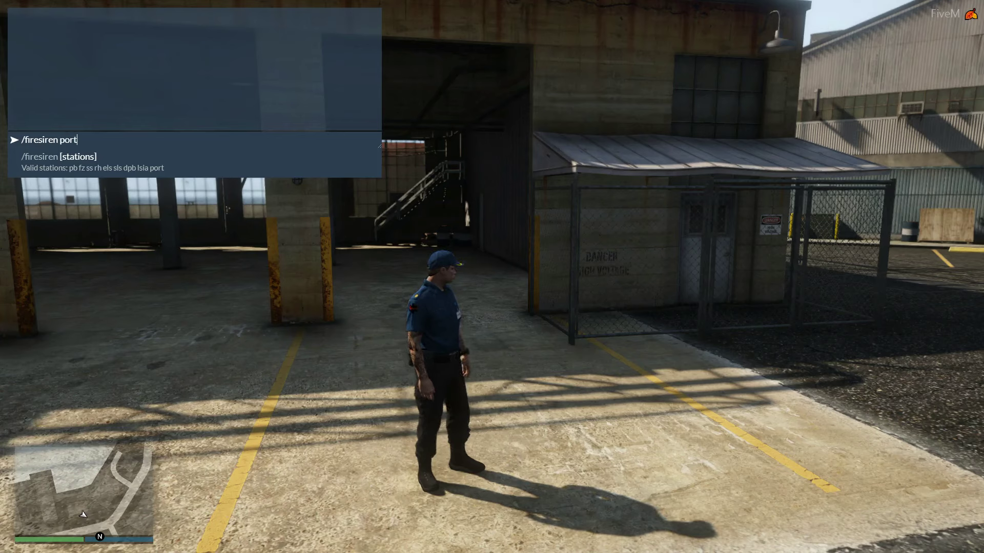
pyautogui.press('Return')
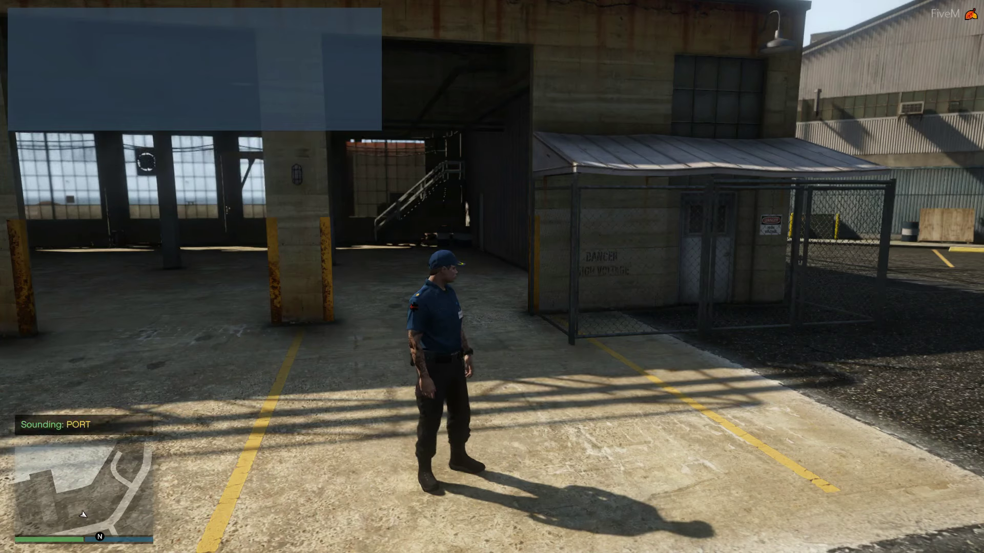
# Run away from the station building across the road while the port siren sounds to check it from a distance
pyautogui.press('w')
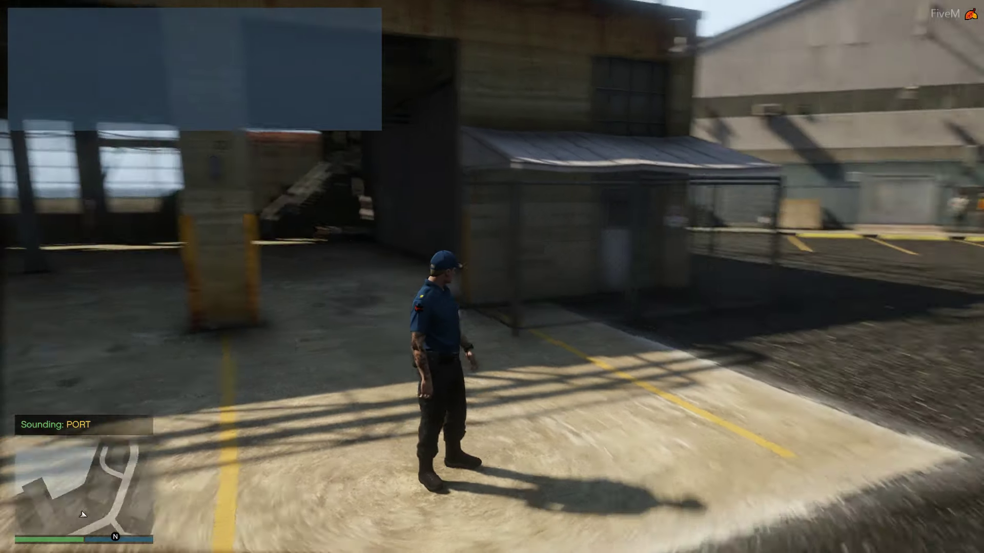
pyautogui.press('w')
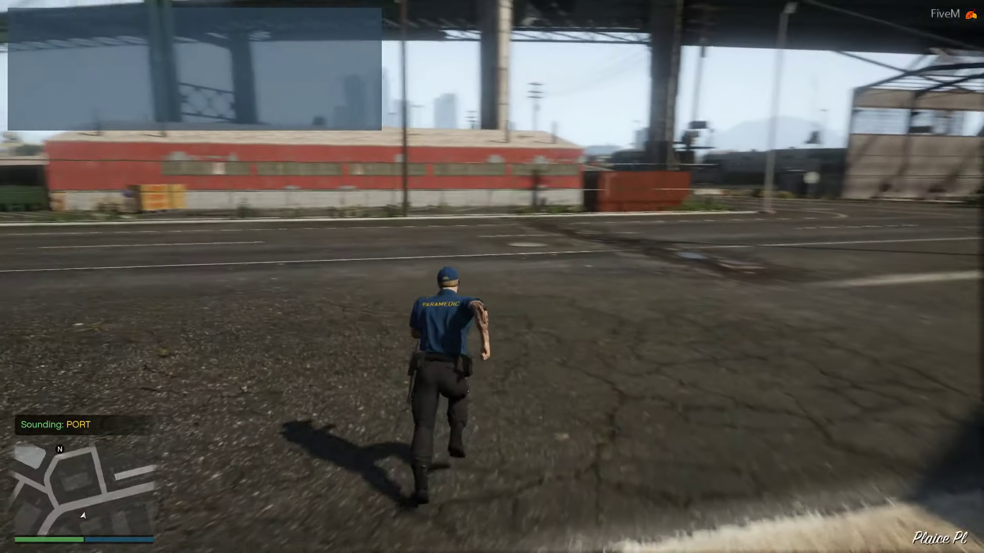
pyautogui.press('w')
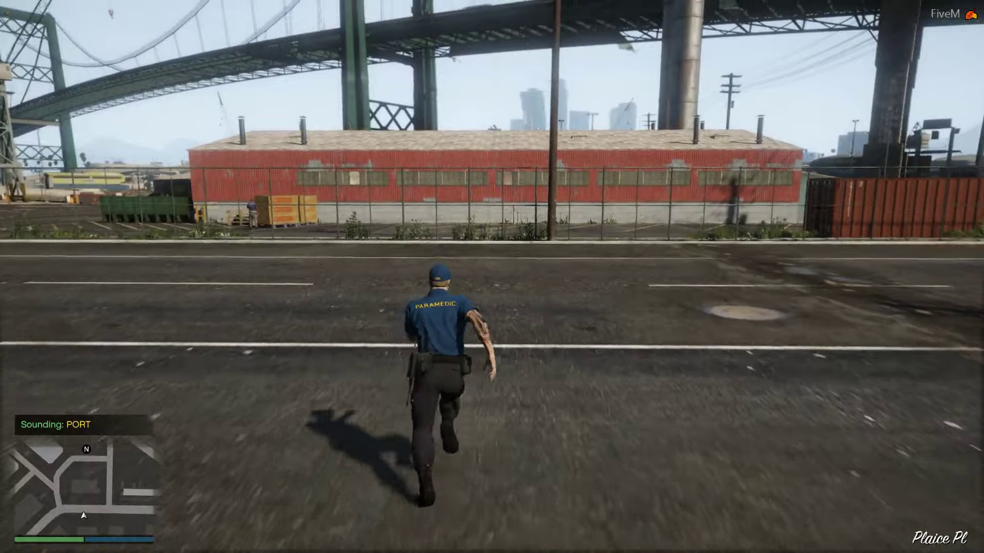
pyautogui.press('w')
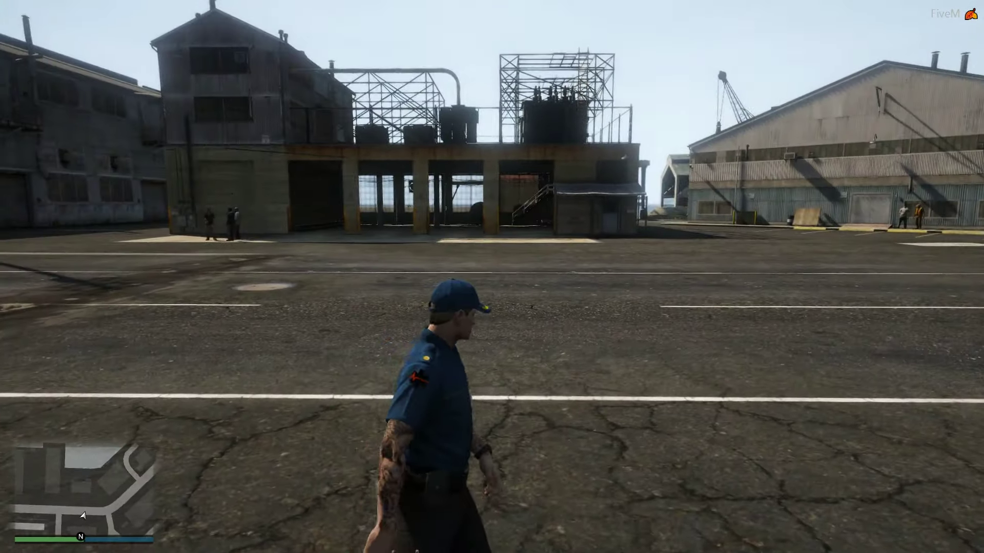
# Get into the Unmarked Cruiser and drive it away from the station along Chupacabra St to Elysian Fields Fwy
pyautogui.press('t')
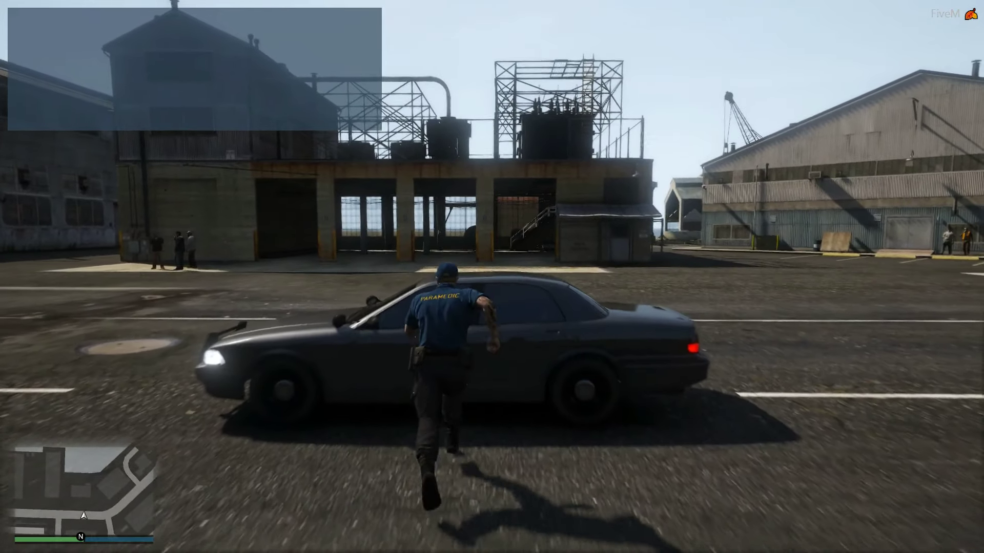
pyautogui.press('f')
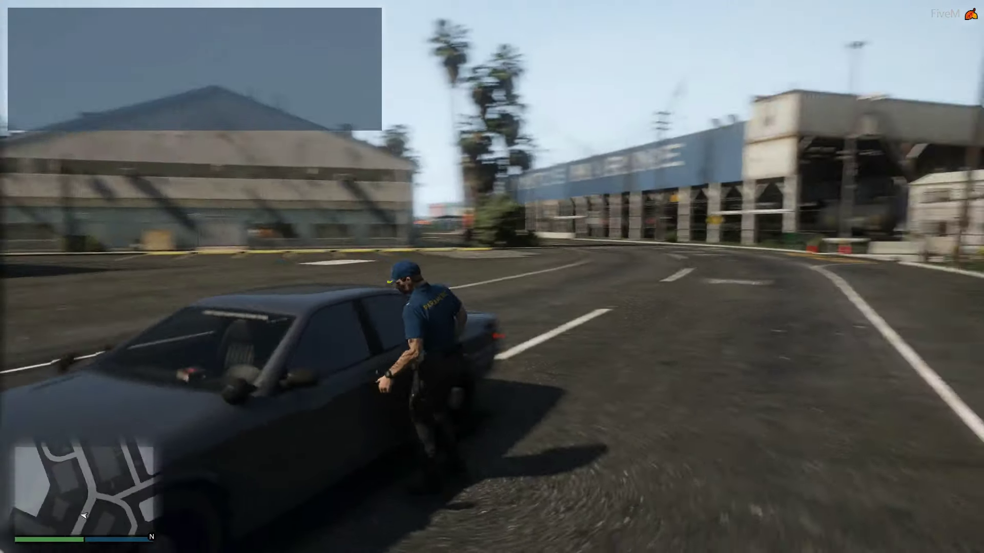
pyautogui.press('w')
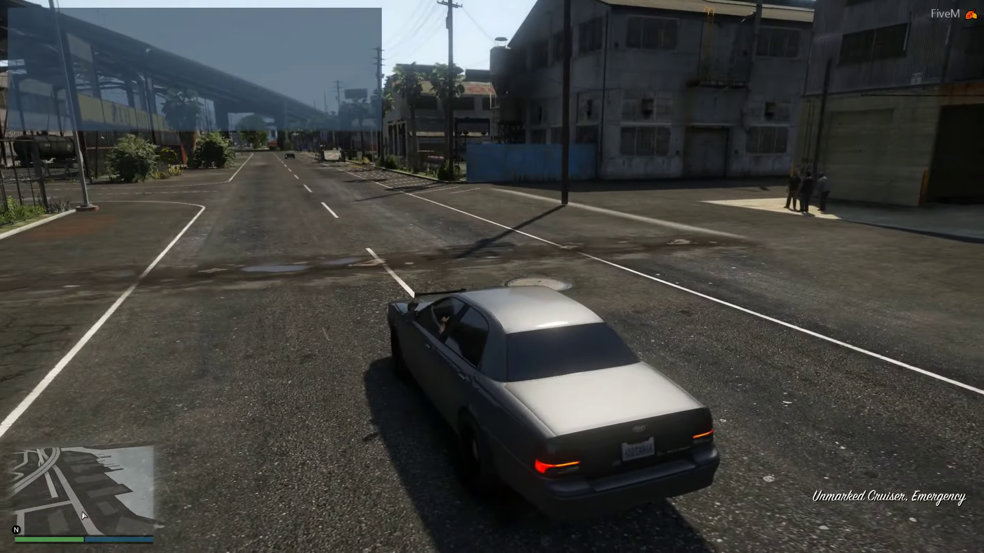
pyautogui.press('s')
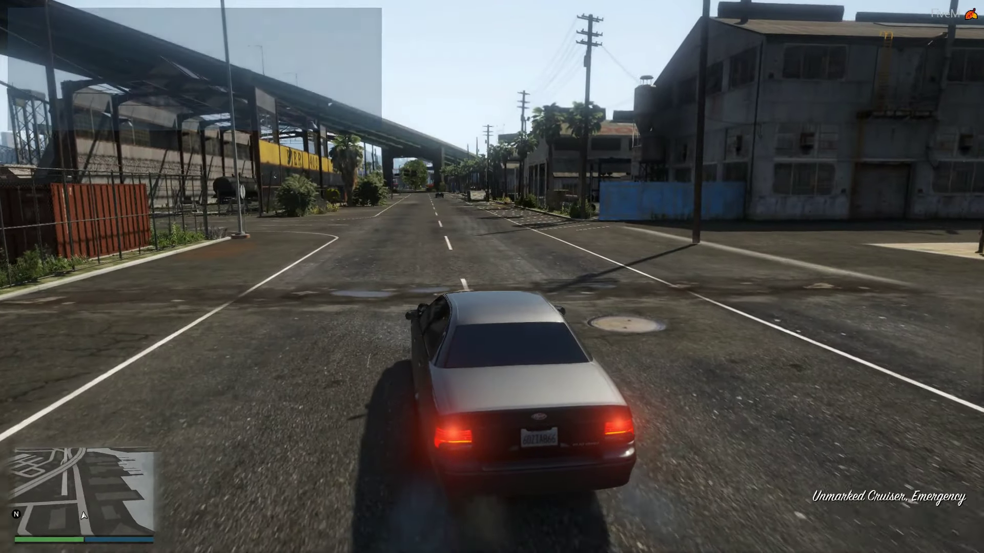
pyautogui.press('d')
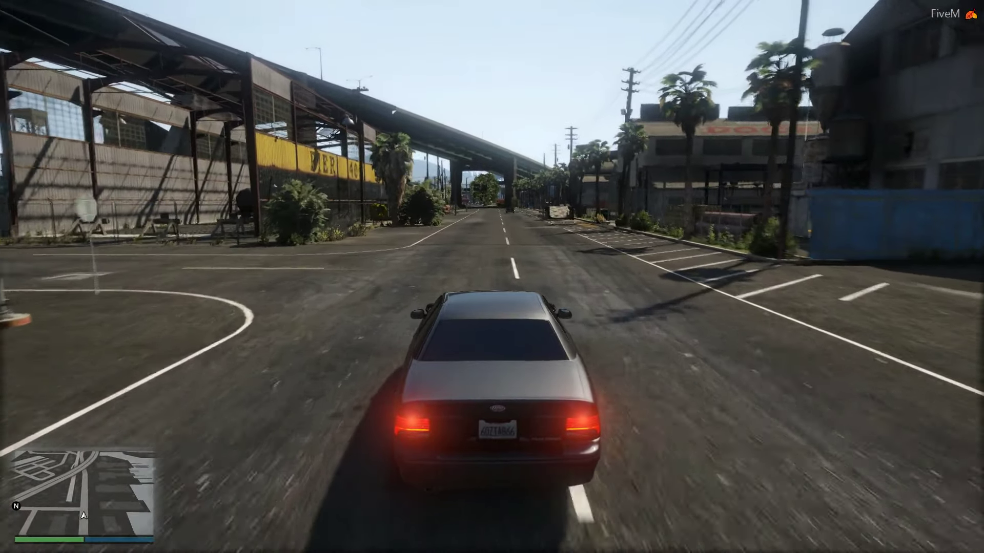
pyautogui.press('a')
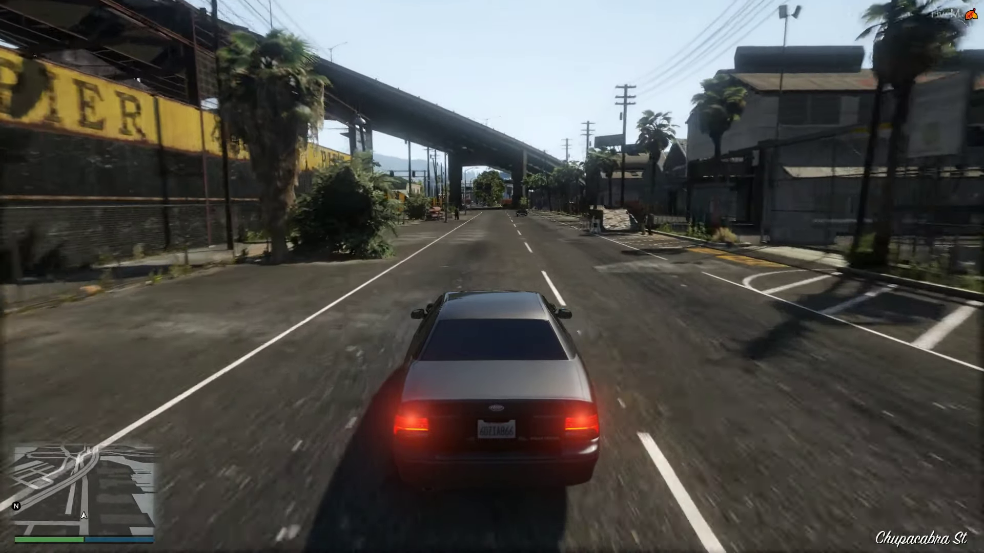
pyautogui.press('w')
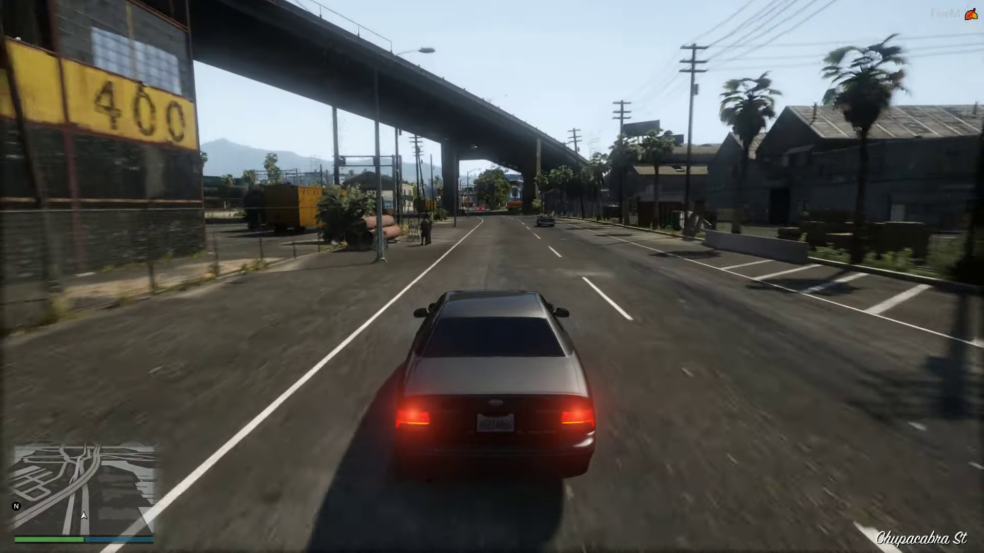
pyautogui.press('w')
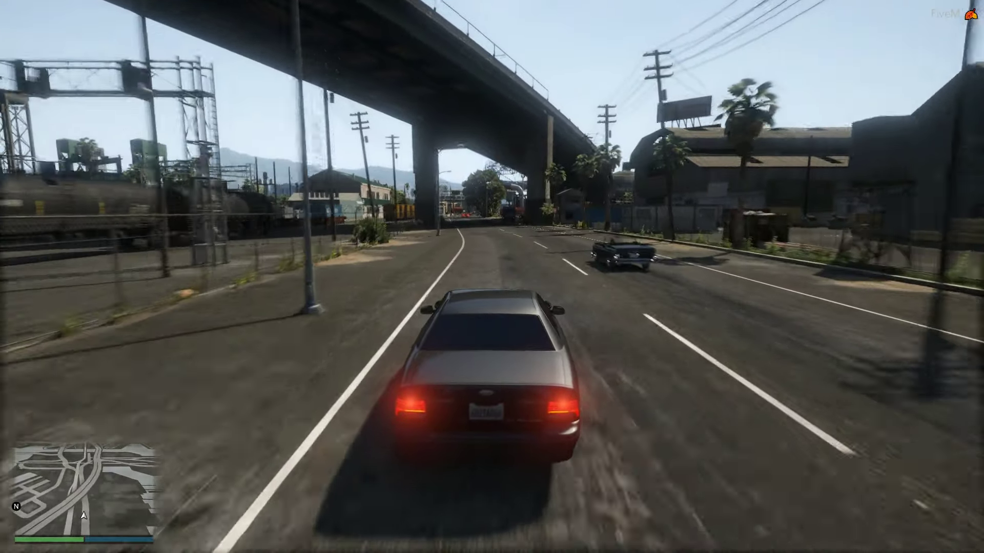
pyautogui.press('w')
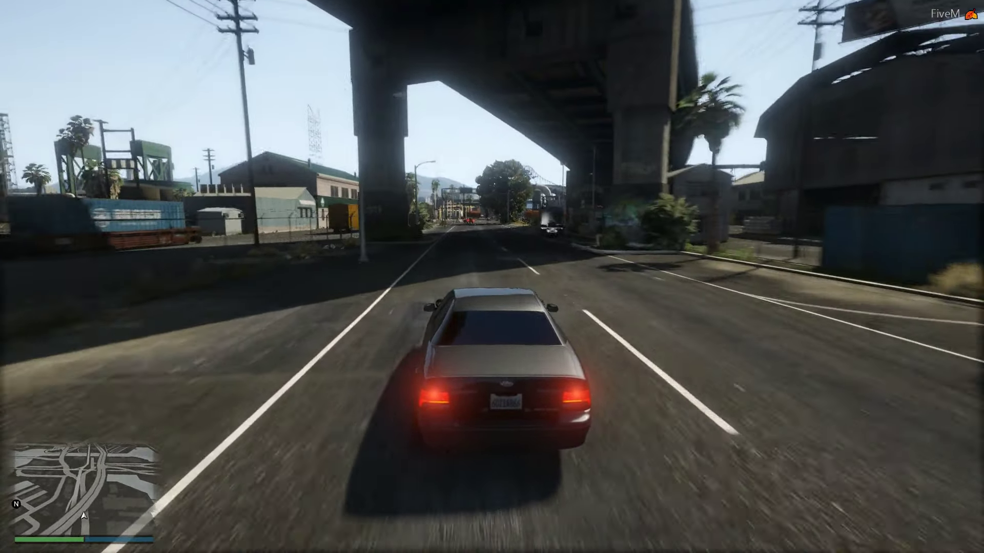
pyautogui.press('w')
pyautogui.press('a')
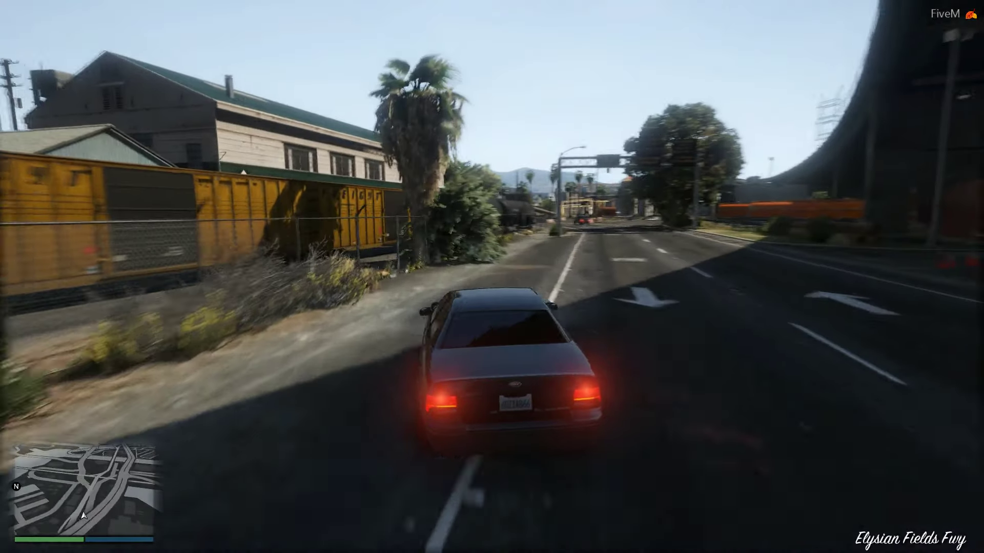
# Turn the cruiser around on Elysian Fields Fwy and drive back along the road to the port station
pyautogui.press('space')
pyautogui.press('a')
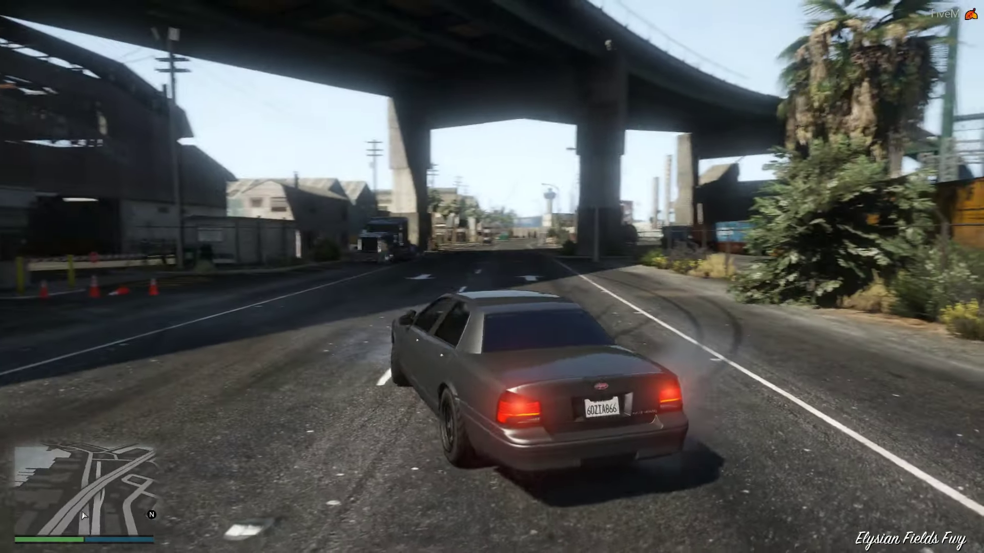
pyautogui.press('w')
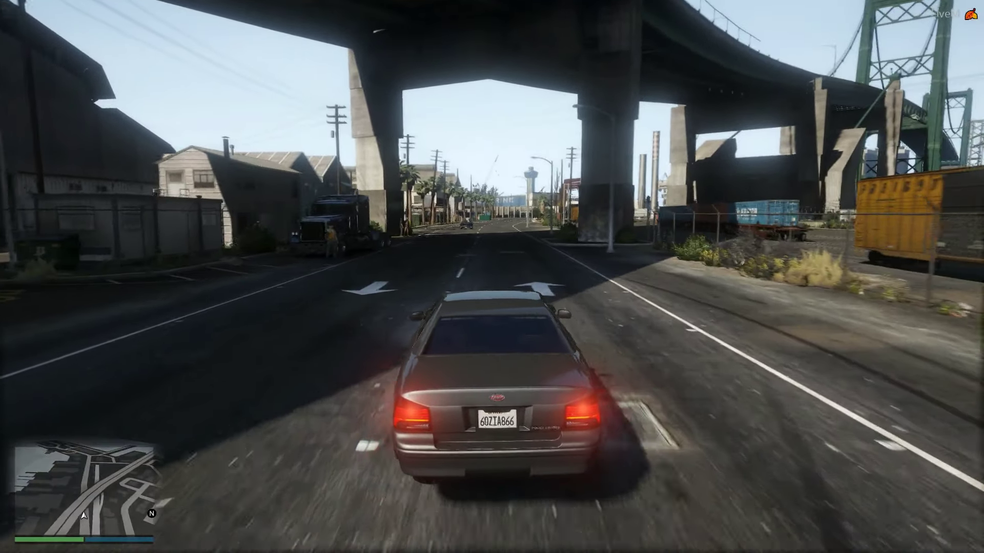
pyautogui.press('w')
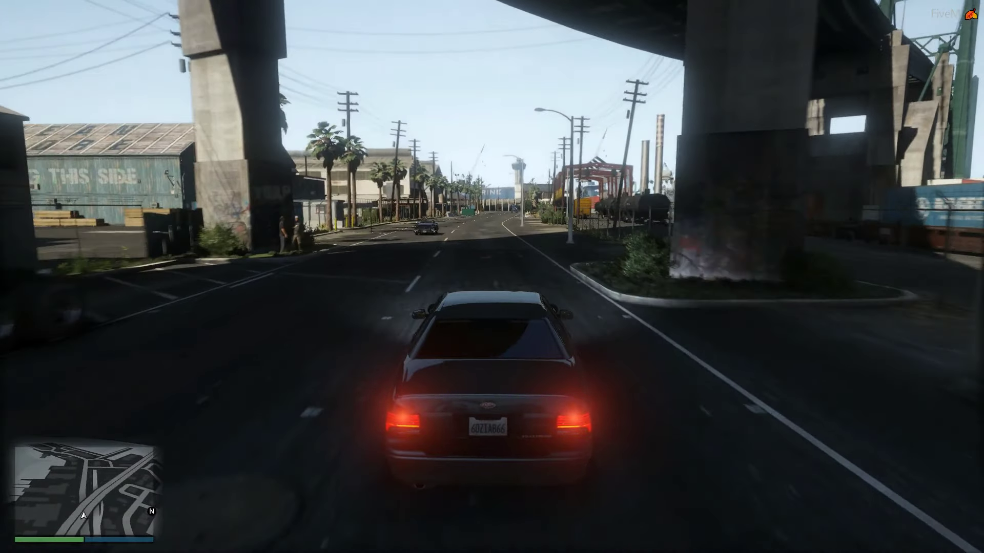
pyautogui.press('w')
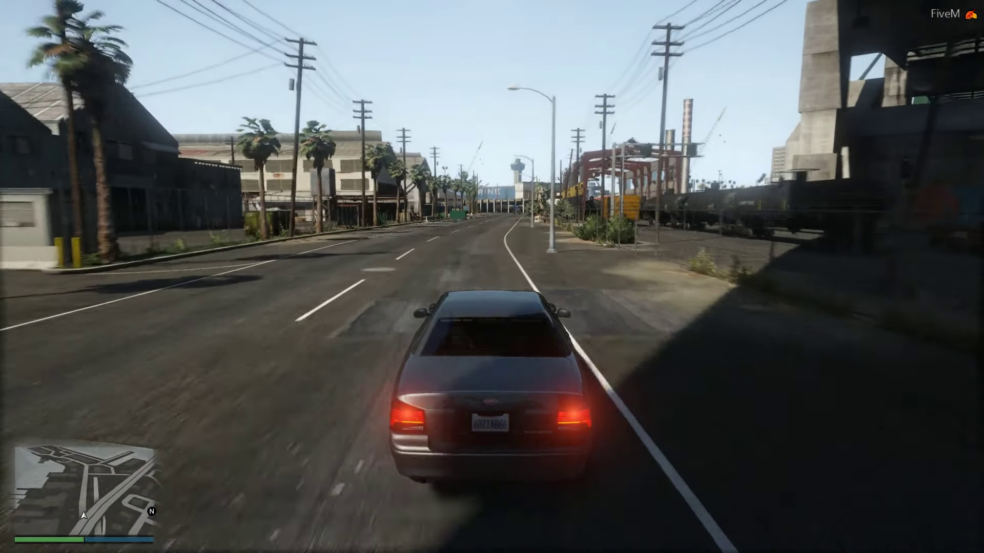
pyautogui.press('w')
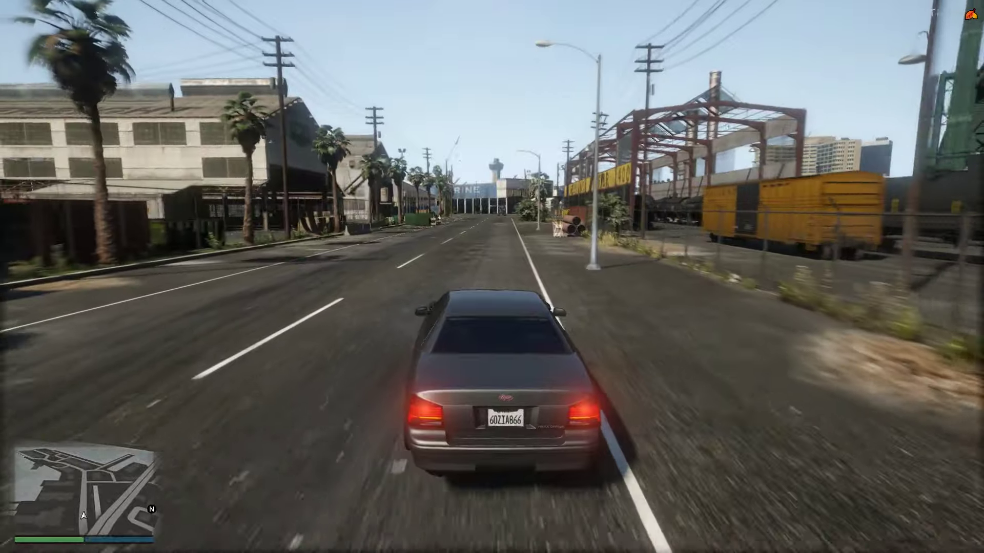
pyautogui.press('w')
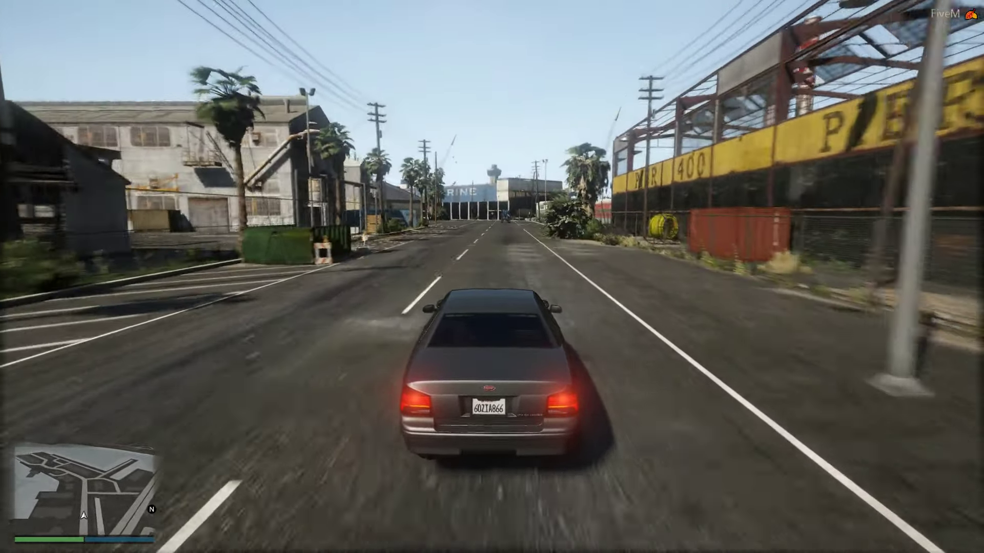
pyautogui.press('w')
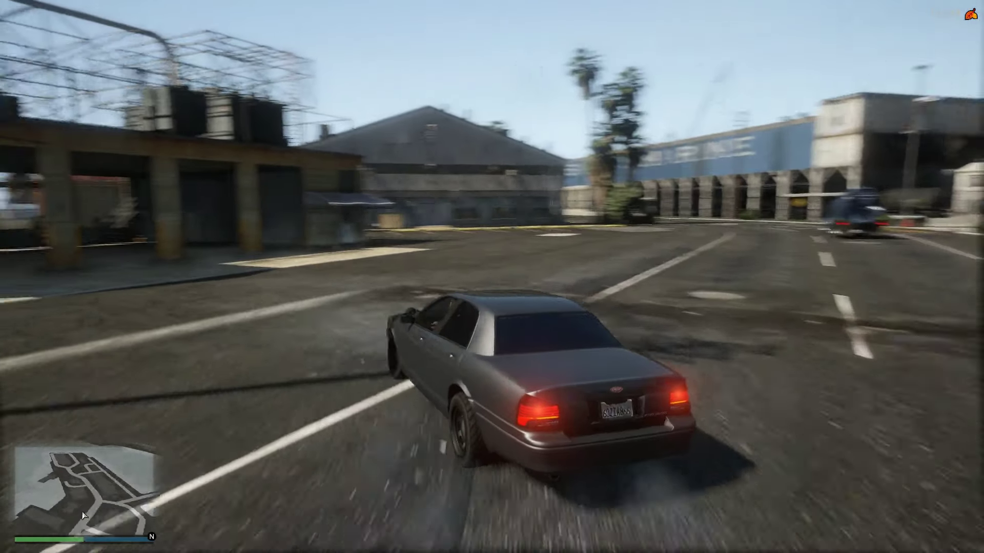
# Stop the cruiser in front of the port station's open bays and get out of it
pyautogui.press('a')
pyautogui.press('a')
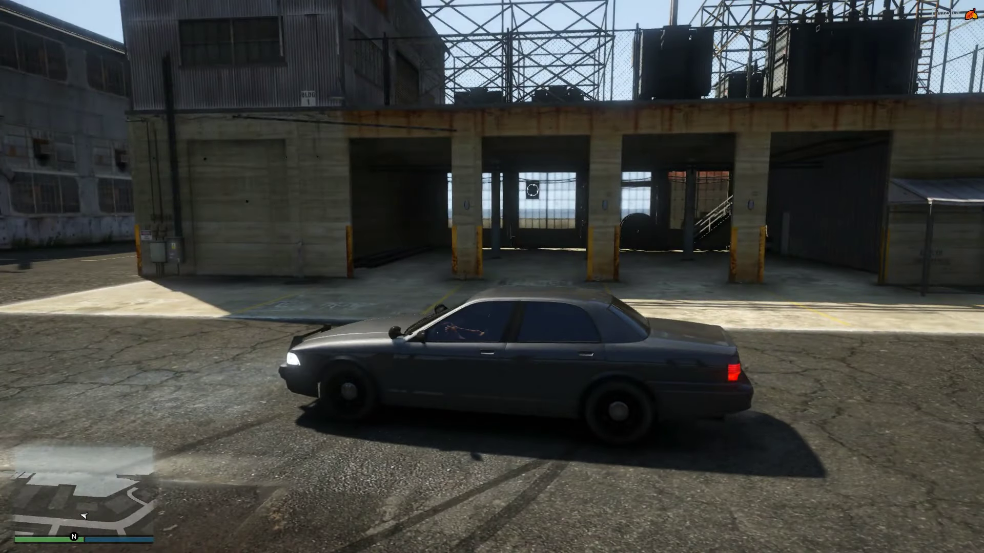
pyautogui.press('f')
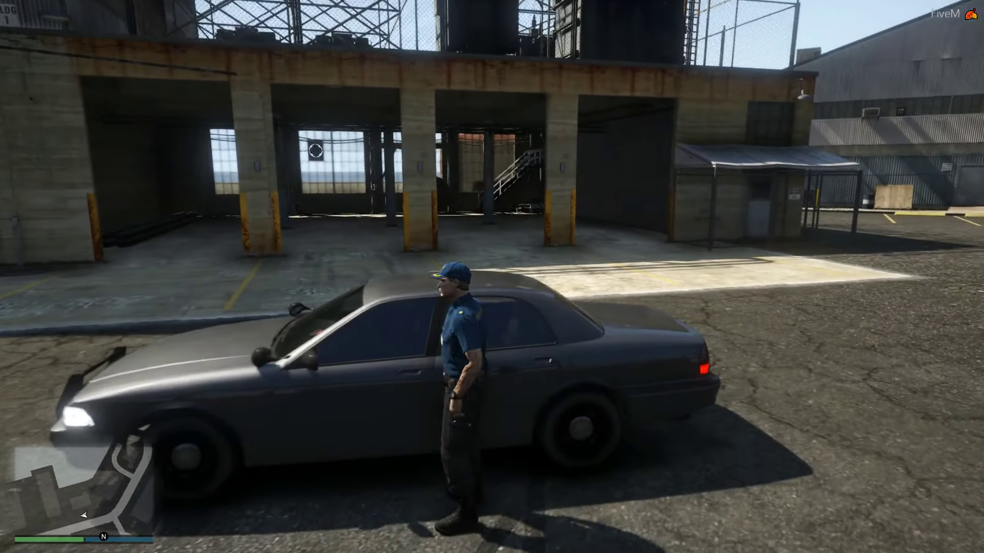
pyautogui.press('s')
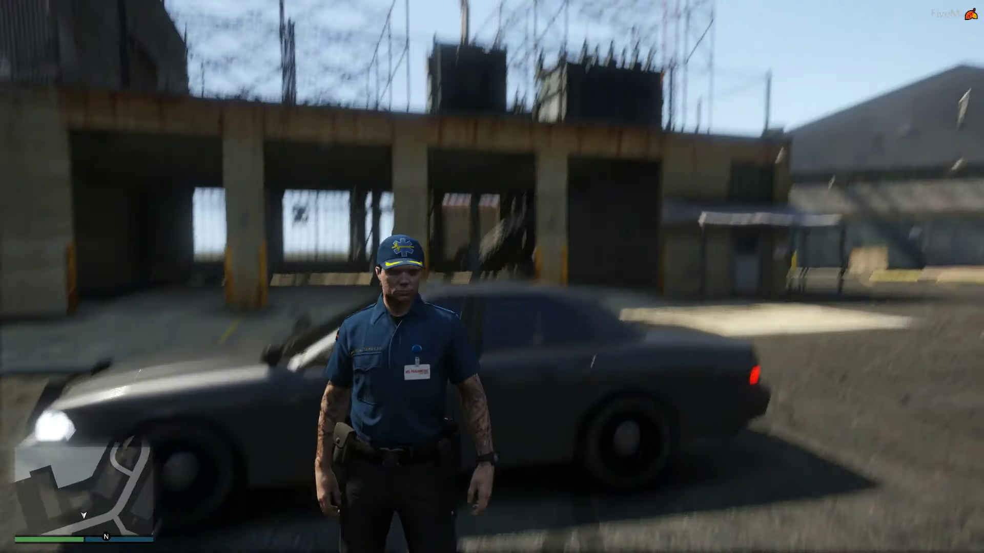